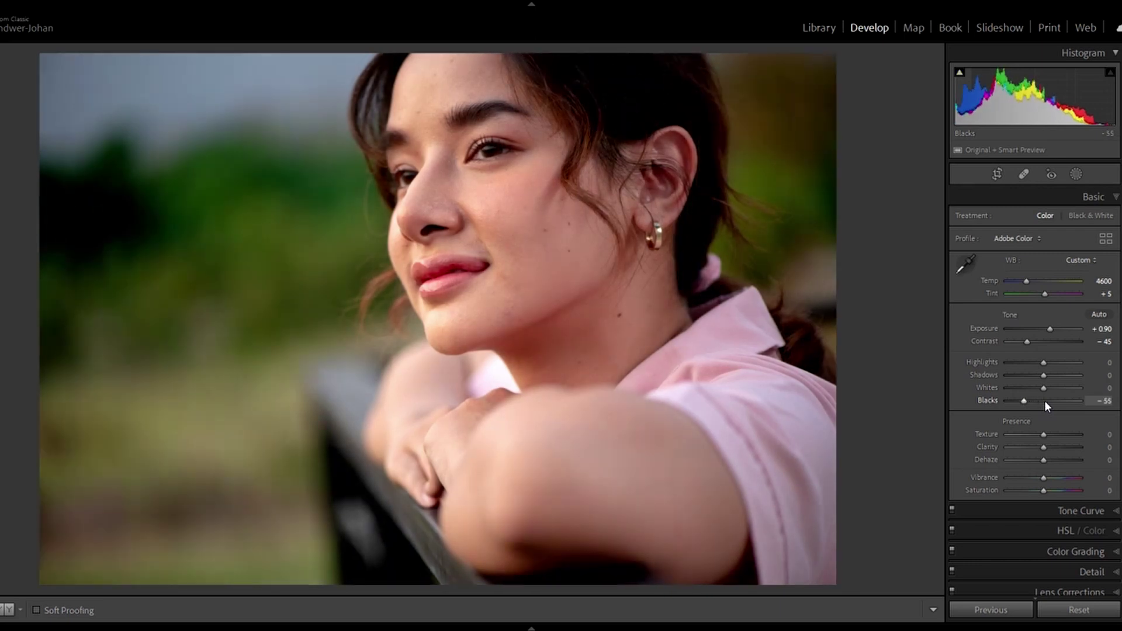
Adjust the portrait's basic tone to Exposure +0.78, Contrast −20, Shadows +30 and Blacks −40.
scroll(1043, 399, "up", 1)
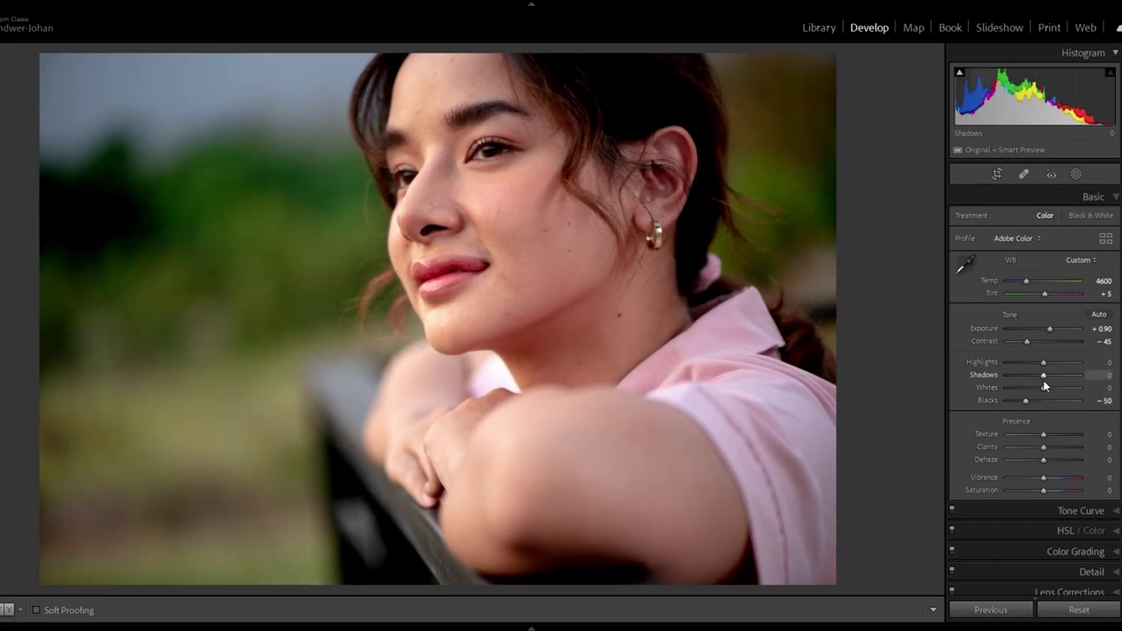
scroll(1023, 401, "up", 2)
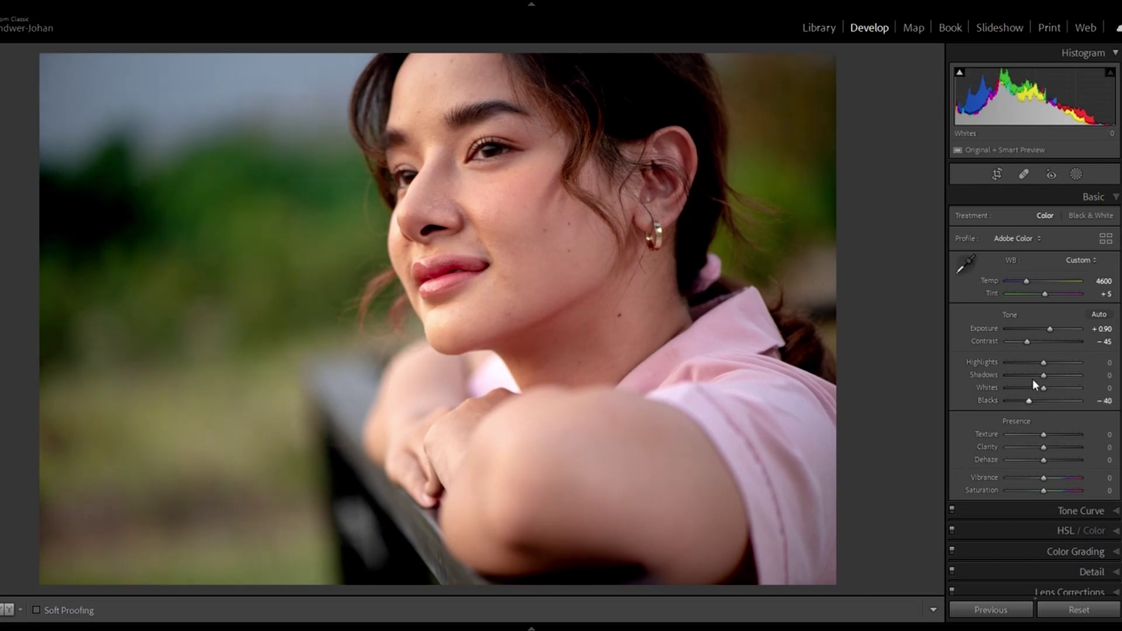
scroll(1043, 375, "up", 4)
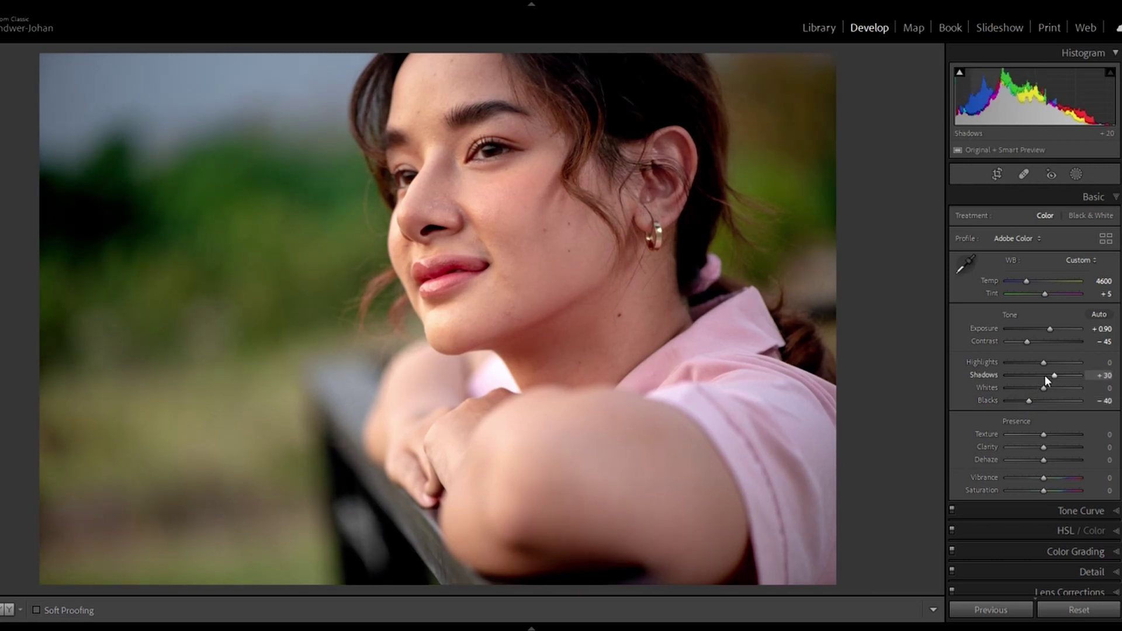
scroll(1050, 327, "down", 3)
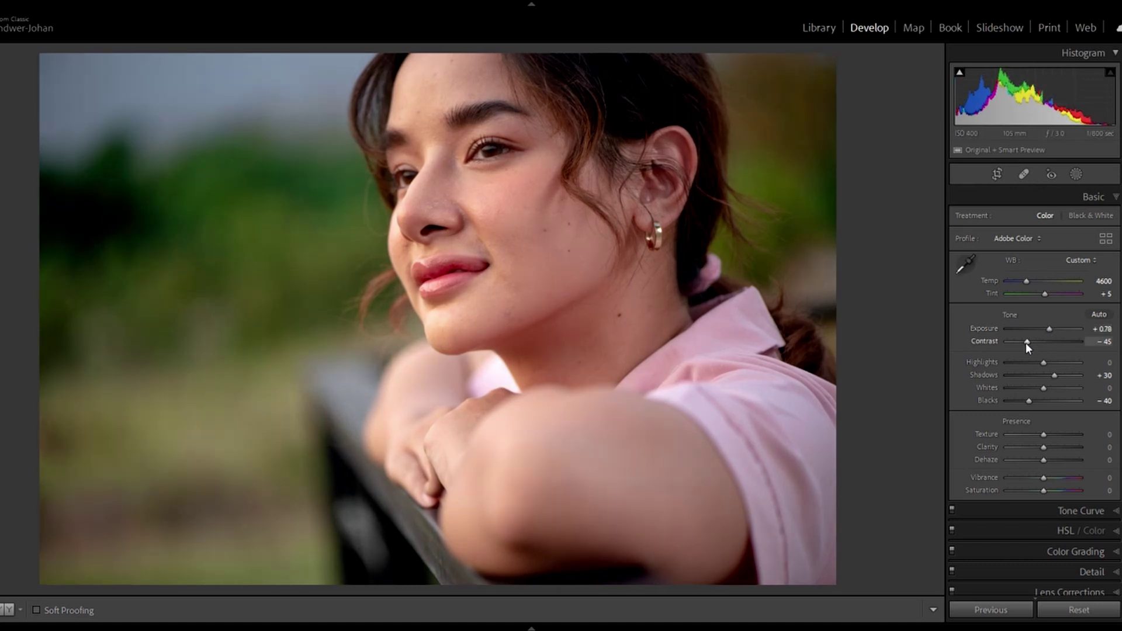
scroll(1027, 347, "up", 5)
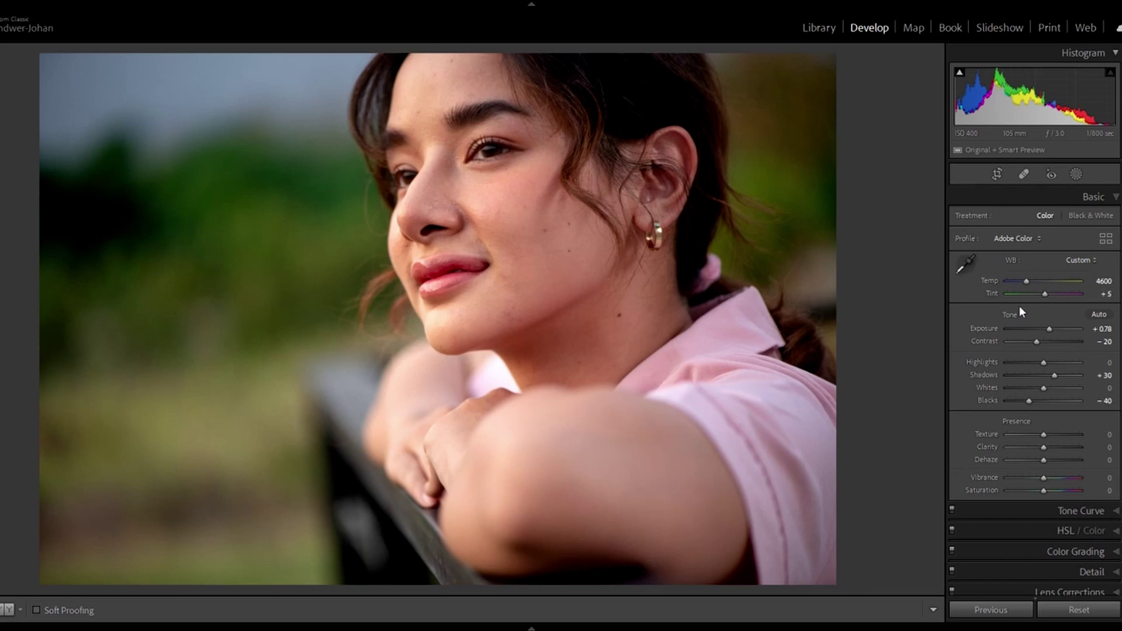
Reset the portrait's Exposure, Shadows, Blacks and Contrast to their default values.
double_click(1048, 327)
double_click(1054, 374)
double_click(1033, 402)
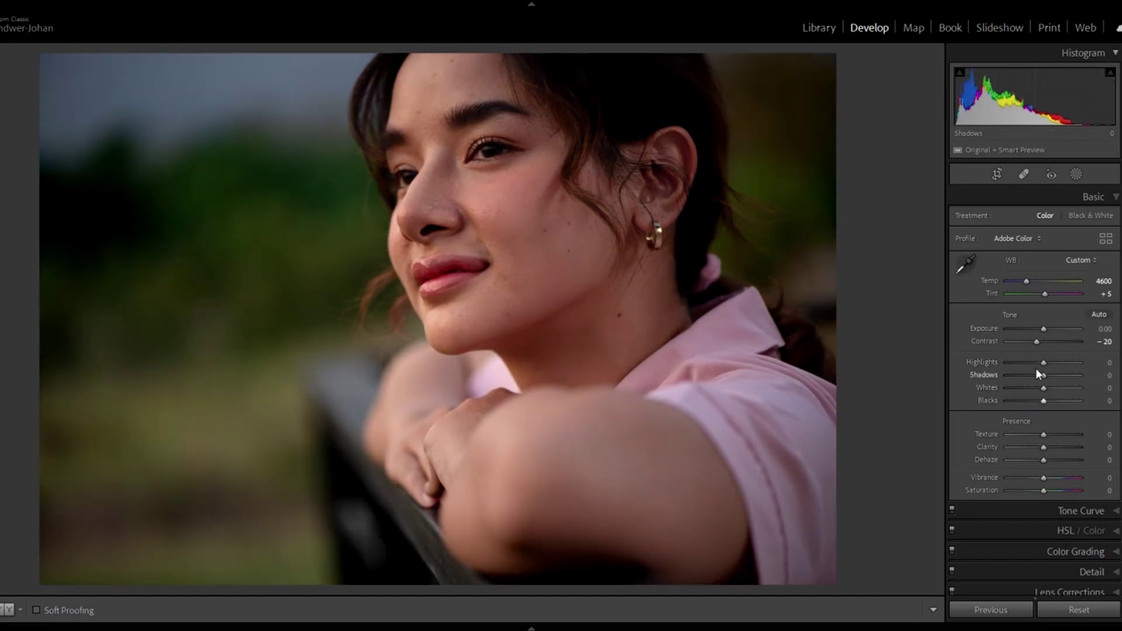
double_click(1036, 341)
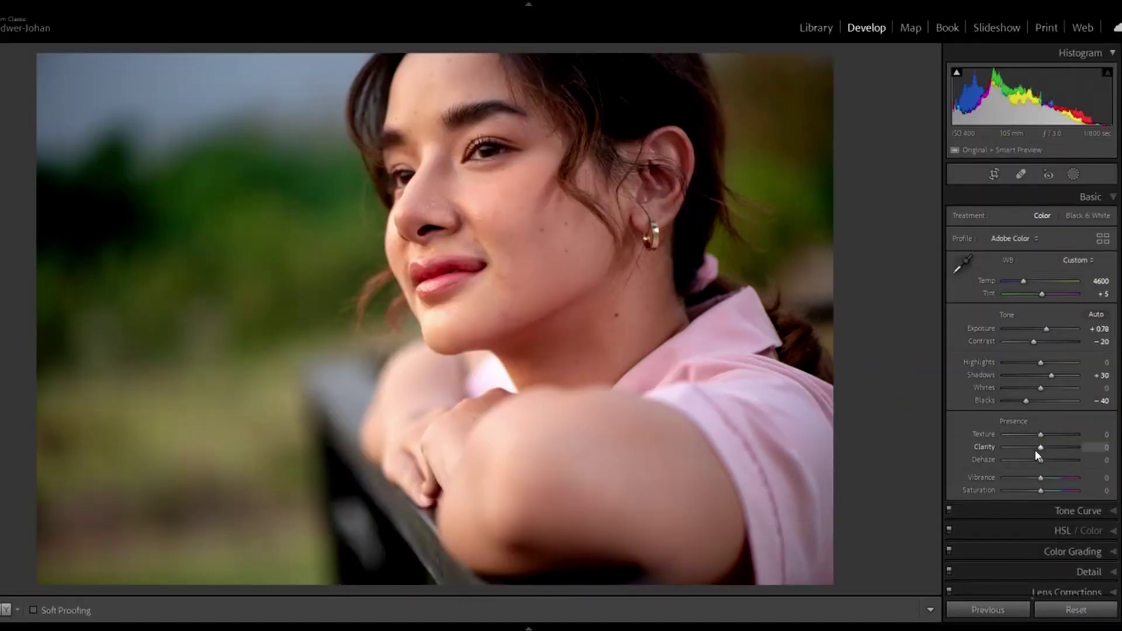
Set the presence values to Texture +15, Clarity −30 and Dehaze +20, and raise the overall Exposure to +0.99.
left_click_drag(1041, 435, 1043, 435)
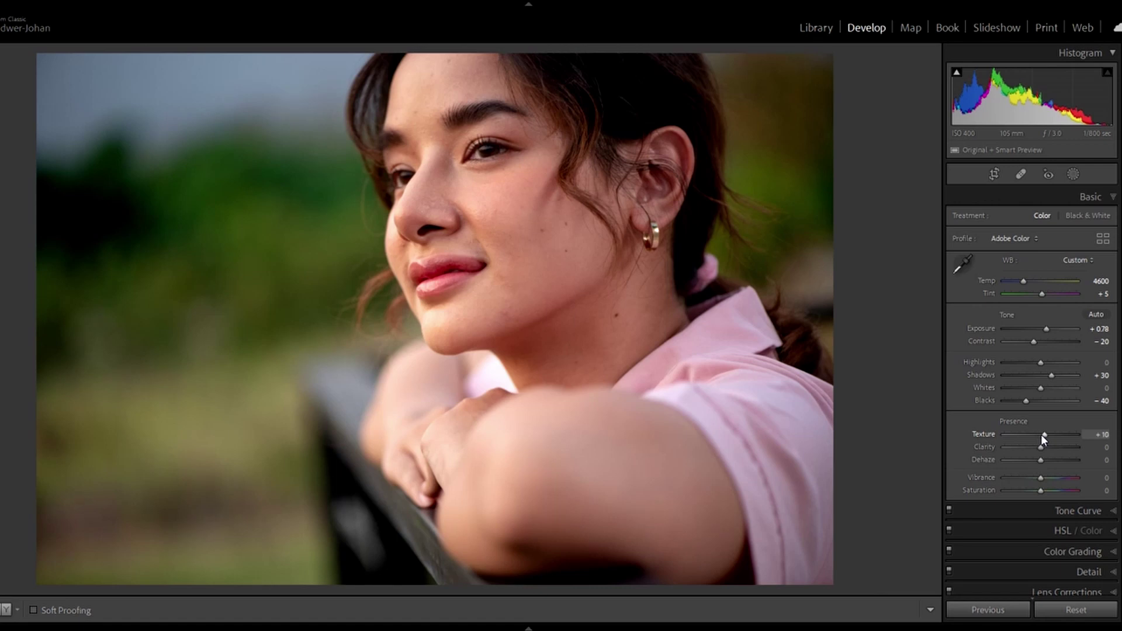
scroll(1042, 446, "down", 2)
scroll(1042, 446, "down", 1)
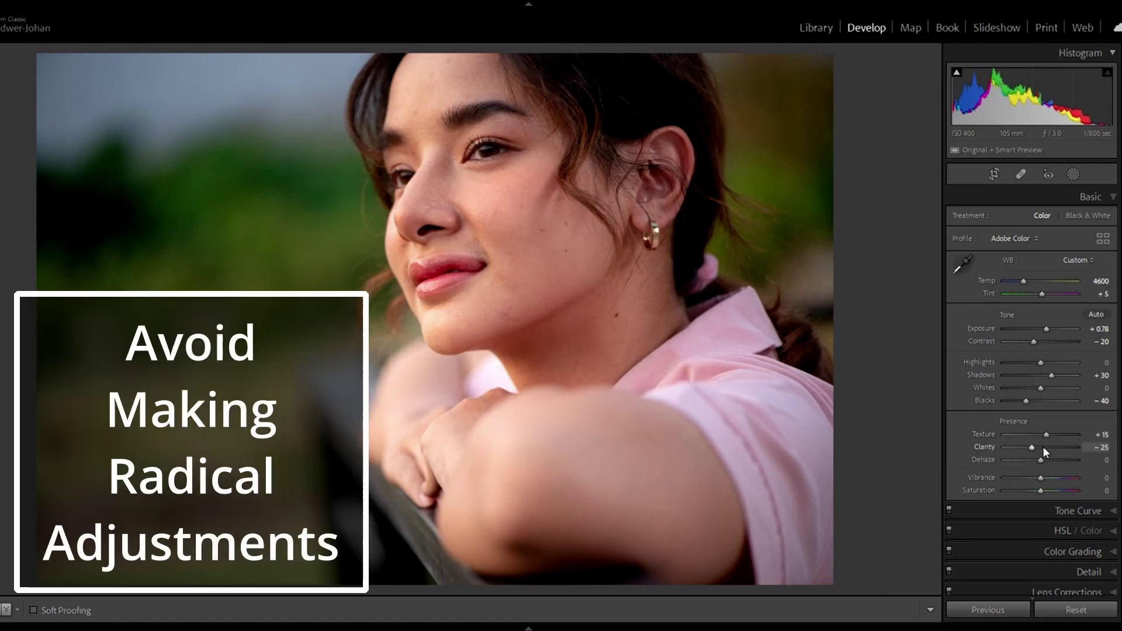
scroll(1042, 447, "down", 1)
scroll(1041, 461, "up", 4)
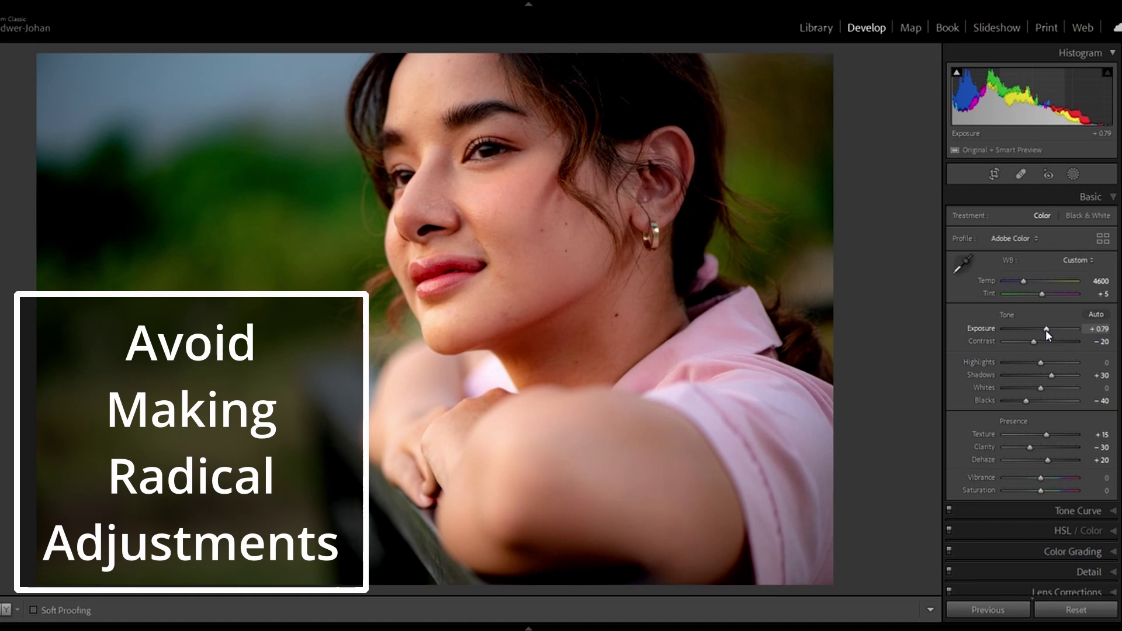
scroll(1046, 329, "up", 4)
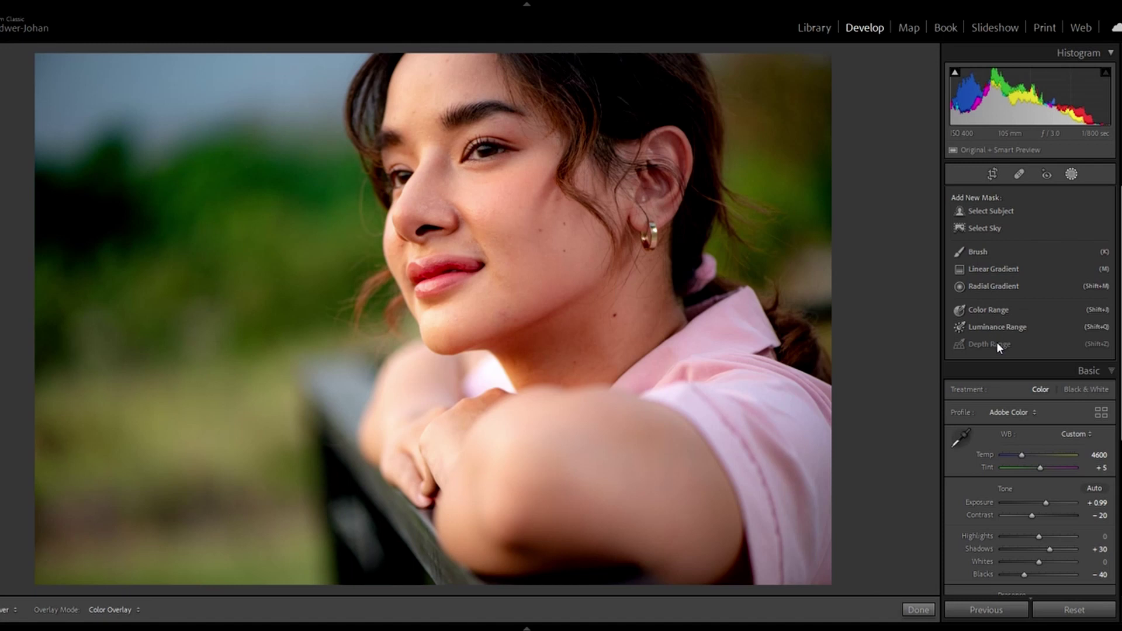
Create a brush mask, move the mask list clear of the subject, and change the mask overlay color to cyan.
left_click(979, 251)
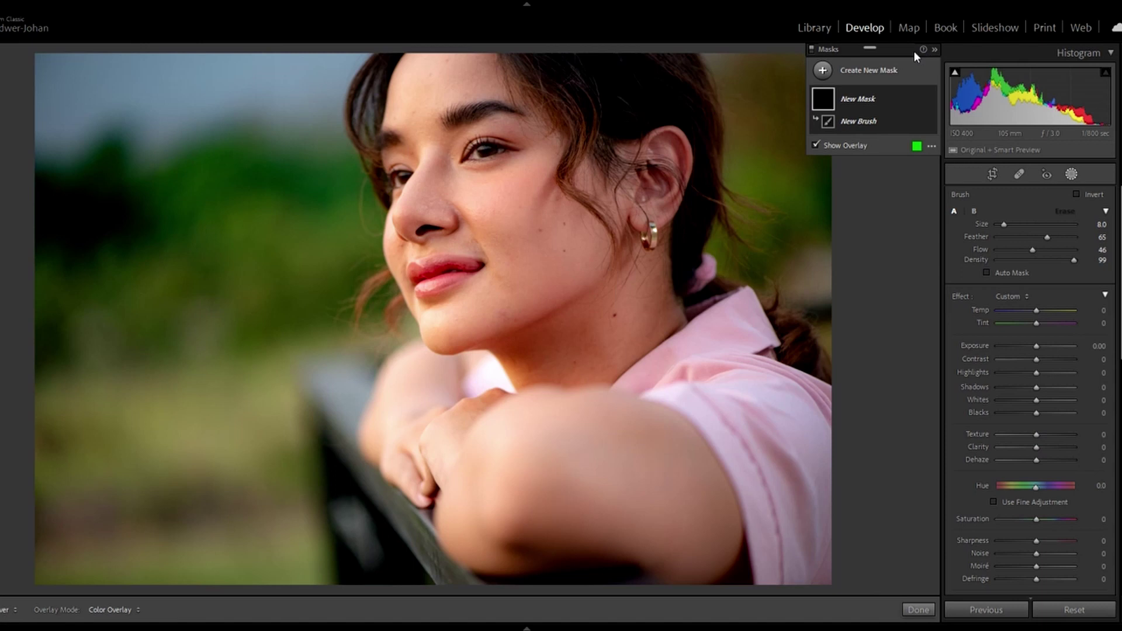
left_click_drag(897, 49, 55, 70)
left_click(64, 166)
left_click(424, 267)
mouse_move(476, 268)
left_mouse_down()
mouse_move(582, 274)
mouse_move(583, 263)
left_mouse_up()
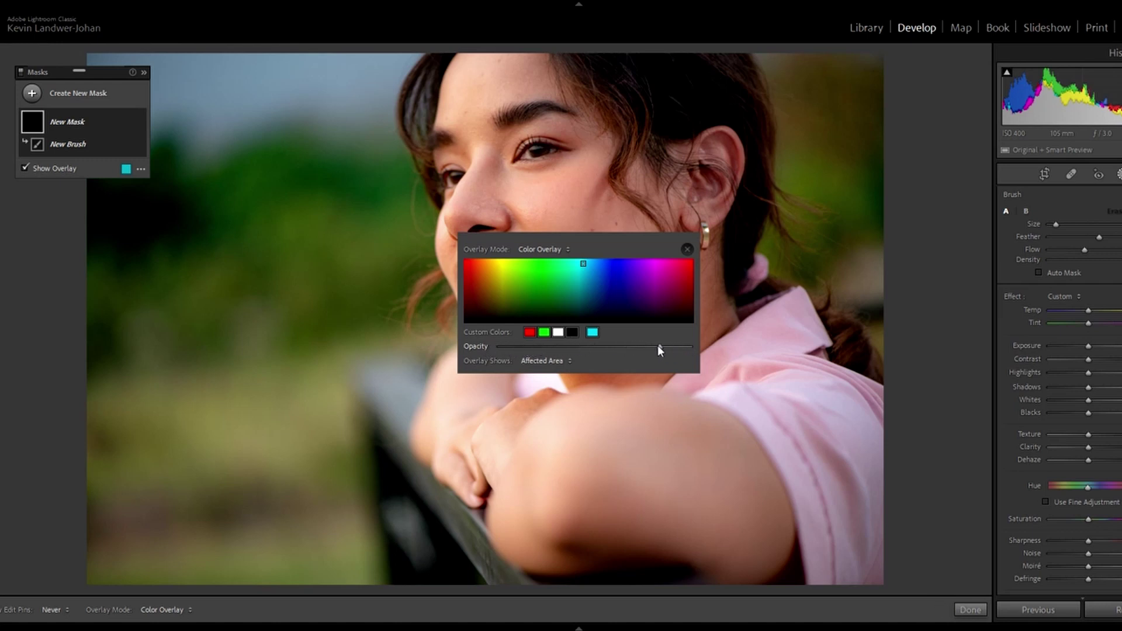
left_click(687, 249)
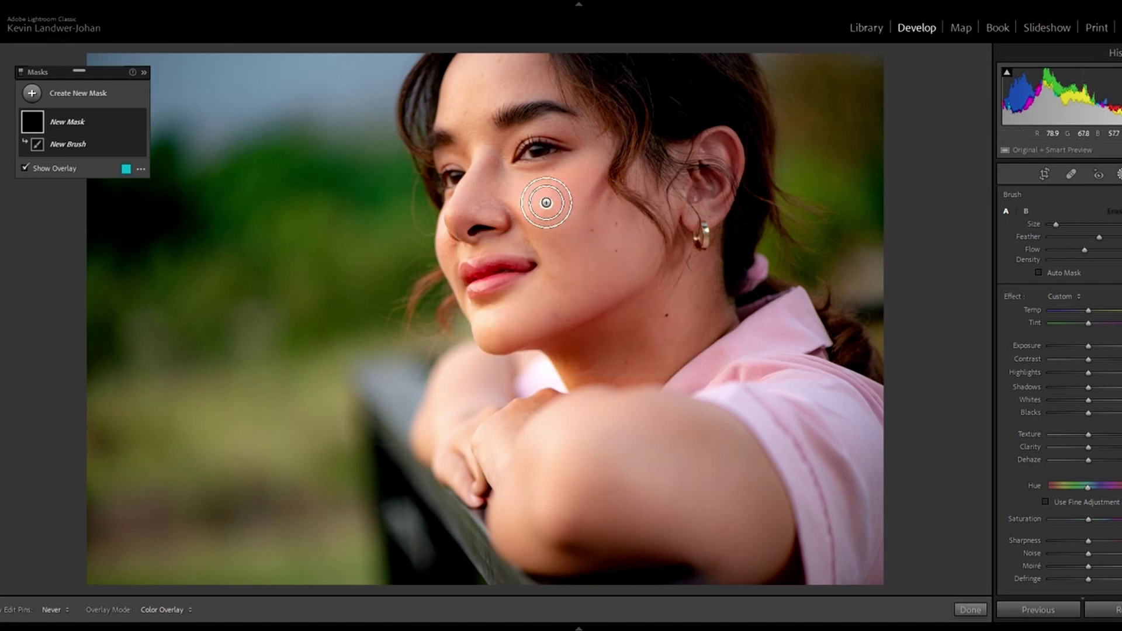
Enlarge the brush to size 14 and paint the mask over the blurred background in front of the woman's face.
scroll(551, 226, "up", 3)
scroll(551, 226, "up", 3)
scroll(552, 227, "down", 6)
scroll(555, 228, "up", 4)
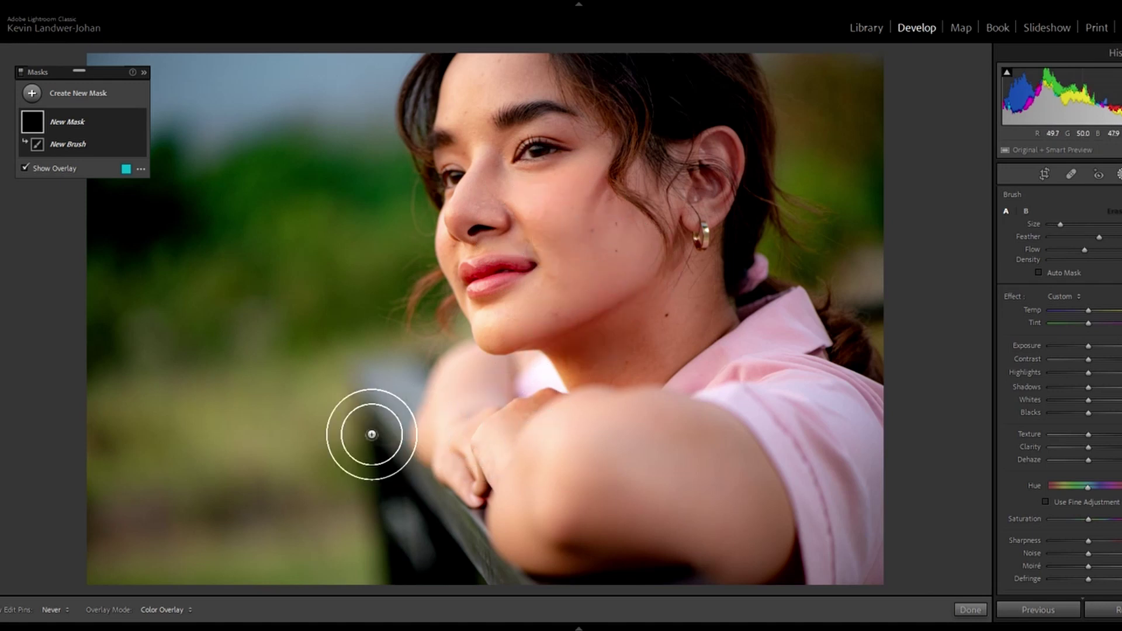
key("shift+w")
mouse_move(233, 287)
left_mouse_down()
mouse_move(214, 462)
mouse_move(203, 176)
mouse_move(148, 370)
mouse_move(139, 202)
mouse_move(116, 290)
mouse_move(113, 74)
mouse_move(93, 146)
mouse_move(136, 56)
mouse_move(248, 60)
mouse_move(235, 66)
mouse_move(329, 57)
mouse_move(285, 63)
mouse_move(58, 205)
mouse_move(180, 222)
mouse_move(328, 111)
mouse_move(377, 48)
mouse_move(366, 75)
mouse_move(399, 46)
mouse_move(380, 118)
mouse_move(391, 198)
mouse_move(392, 136)
mouse_move(402, 293)
mouse_move(433, 319)
mouse_move(422, 351)
mouse_move(372, 350)
mouse_move(301, 426)
mouse_move(304, 560)
mouse_move(320, 484)
mouse_move(320, 407)
mouse_move(355, 574)
mouse_move(339, 417)
mouse_move(345, 583)
mouse_move(58, 576)
mouse_move(132, 437)
mouse_move(166, 404)
mouse_move(215, 537)
mouse_move(268, 541)
mouse_move(103, 521)
mouse_move(200, 547)
mouse_move(322, 300)
mouse_move(336, 283)
mouse_move(376, 312)
mouse_move(348, 261)
mouse_move(352, 111)
mouse_move(306, 398)
mouse_move(280, 122)
mouse_move(249, 449)
mouse_move(156, 175)
mouse_move(294, 110)
mouse_move(376, 251)
mouse_move(413, 205)
mouse_move(405, 321)
mouse_move(167, 467)
mouse_move(100, 458)
mouse_move(211, 301)
mouse_move(96, 485)
mouse_move(185, 571)
mouse_move(293, 551)
mouse_move(333, 328)
mouse_move(292, 250)
mouse_move(317, 216)
mouse_move(198, 187)
mouse_move(216, 473)
mouse_move(100, 576)
mouse_move(258, 519)
mouse_move(340, 580)
mouse_move(314, 377)
left_mouse_up()
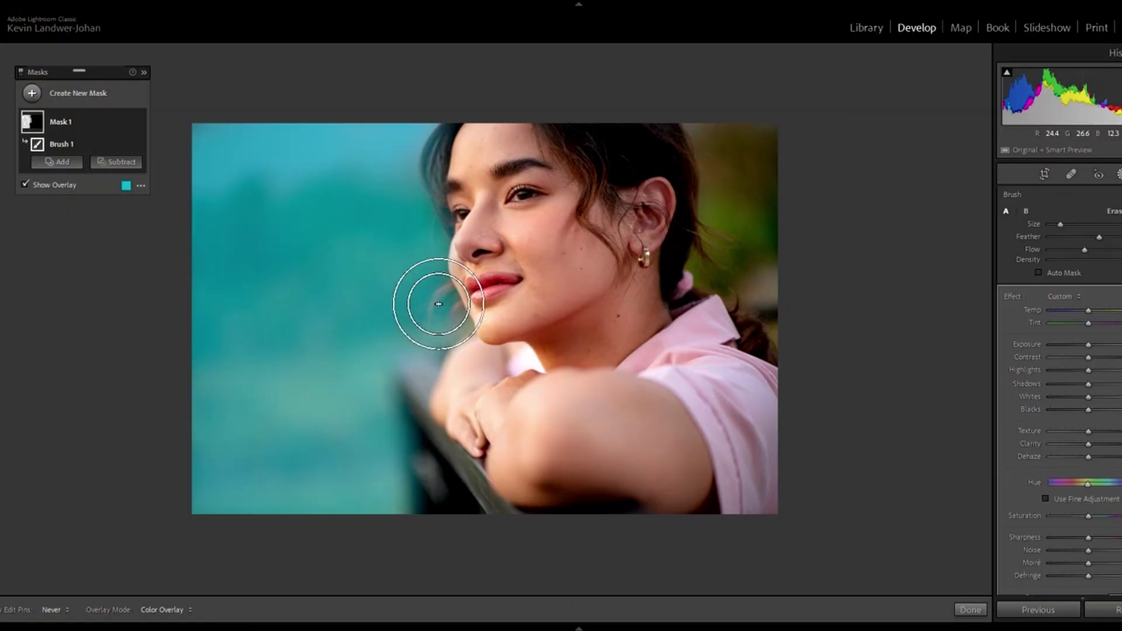
key("z")
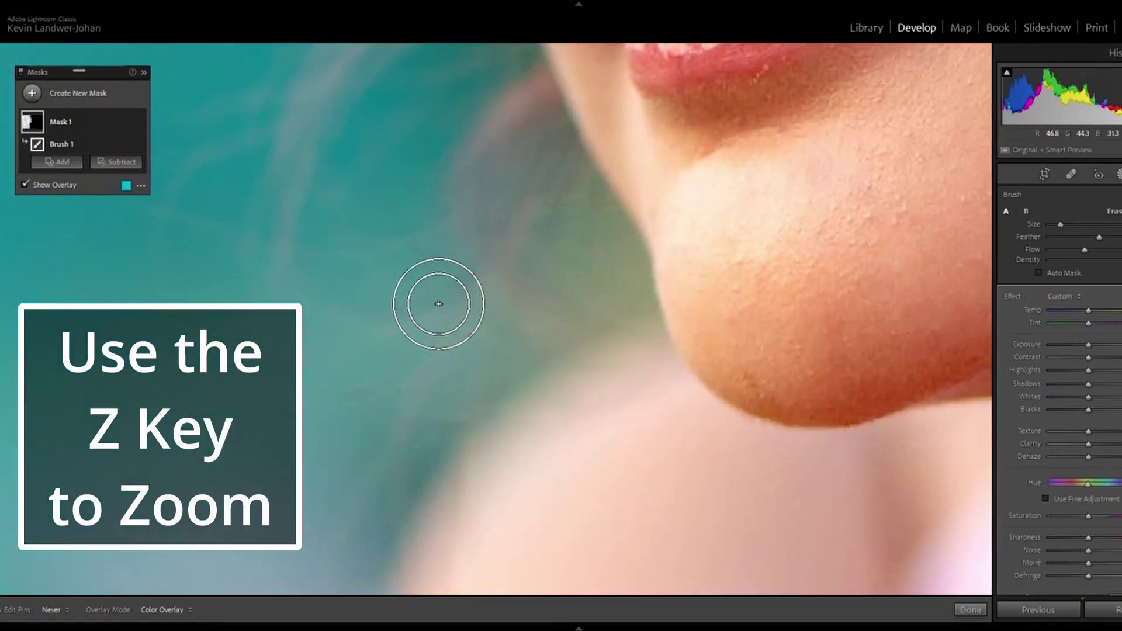
key("z")
mouse_move(529, 250)
left_mouse_down()
mouse_move(561, 261)
mouse_move(549, 226)
mouse_move(576, 253)
mouse_move(591, 228)
mouse_move(606, 281)
mouse_move(631, 295)
mouse_move(633, 265)
mouse_move(582, 174)
mouse_move(476, 333)
mouse_move(533, 313)
mouse_move(493, 356)
left_mouse_up()
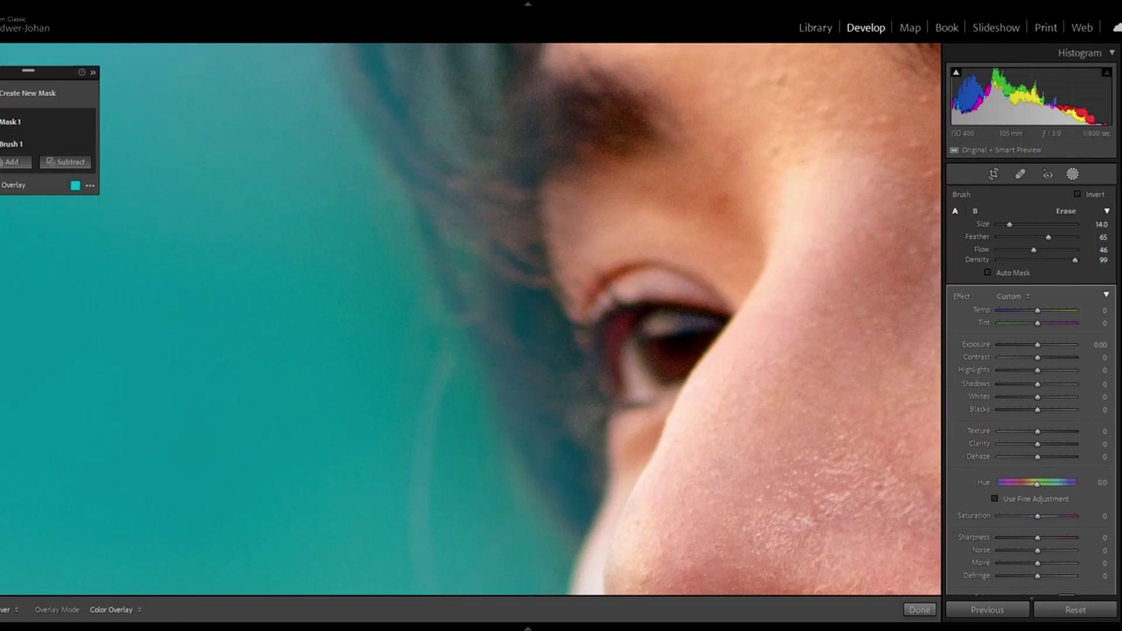
Erase the mask from the hair beside the far eye with a size 10 eraser, softening it to Feather 90 and Flow 66.
left_click(1074, 212)
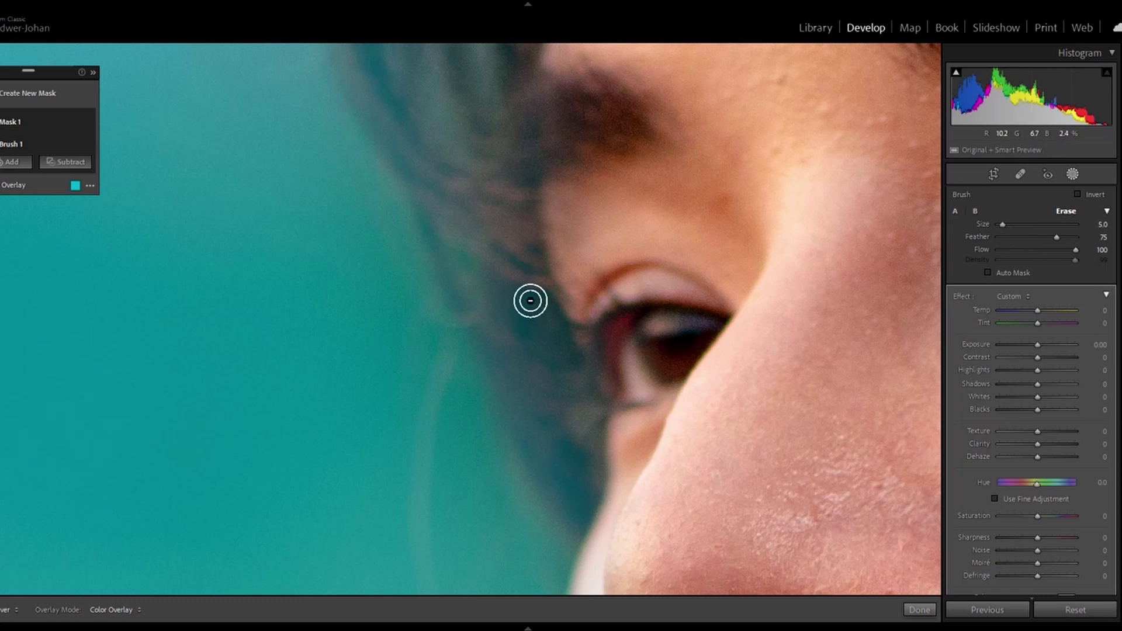
scroll(519, 302, "up", 5)
mouse_move(518, 302)
left_mouse_down()
mouse_move(531, 350)
mouse_move(493, 244)
mouse_move(524, 354)
mouse_move(535, 317)
mouse_move(563, 399)
mouse_move(596, 428)
left_mouse_up()
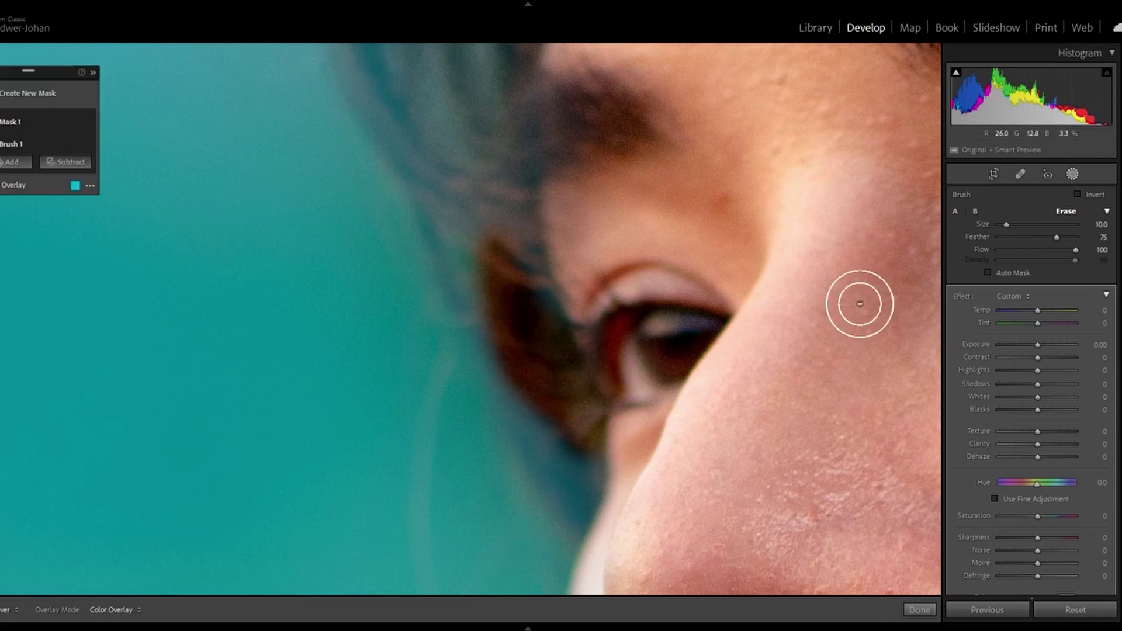
left_click(1050, 250)
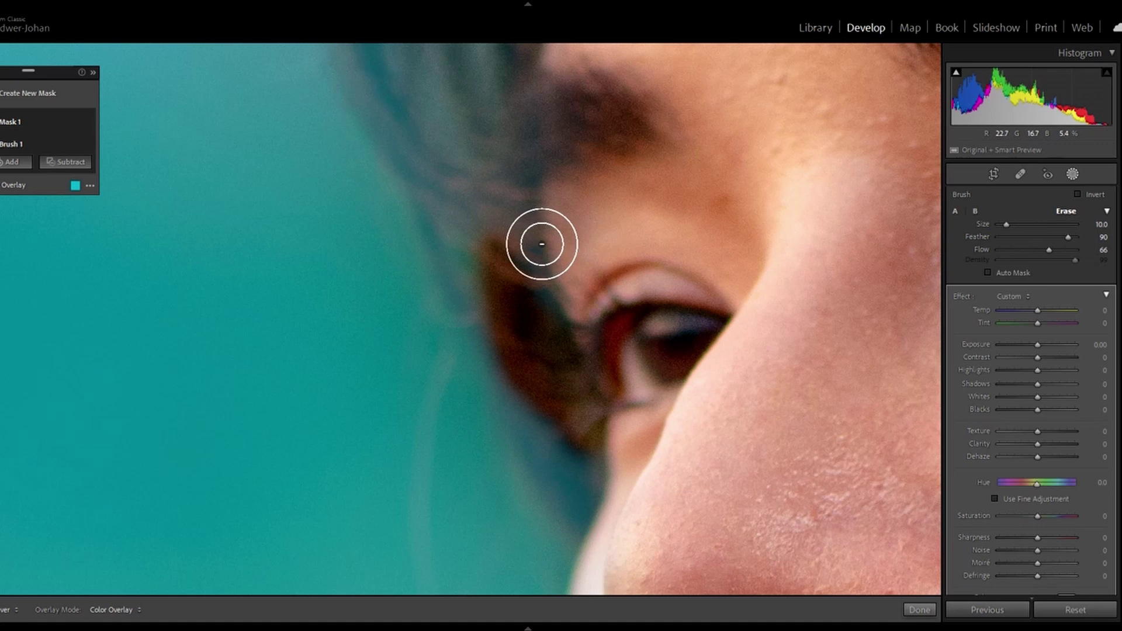
scroll(538, 250, "up", 3)
mouse_move(538, 250)
left_mouse_down()
mouse_move(551, 155)
mouse_move(531, 195)
mouse_move(537, 293)
mouse_move(533, 241)
mouse_move(493, 200)
mouse_move(499, 281)
mouse_move(555, 476)
mouse_move(584, 467)
mouse_move(515, 406)
mouse_move(511, 385)
left_mouse_up()
mouse_move(555, 456)
left_mouse_down()
mouse_move(590, 479)
mouse_move(596, 228)
mouse_move(641, 429)
left_mouse_up()
key("z")
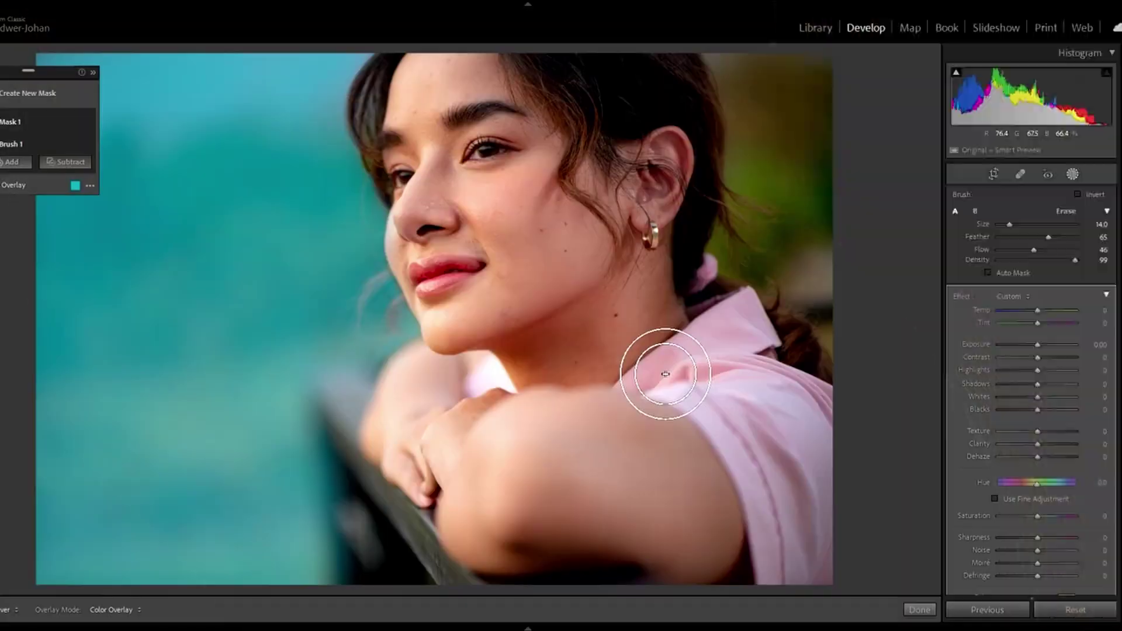
Set the background mask's Exposure to −0.26.
left_click(1042, 344)
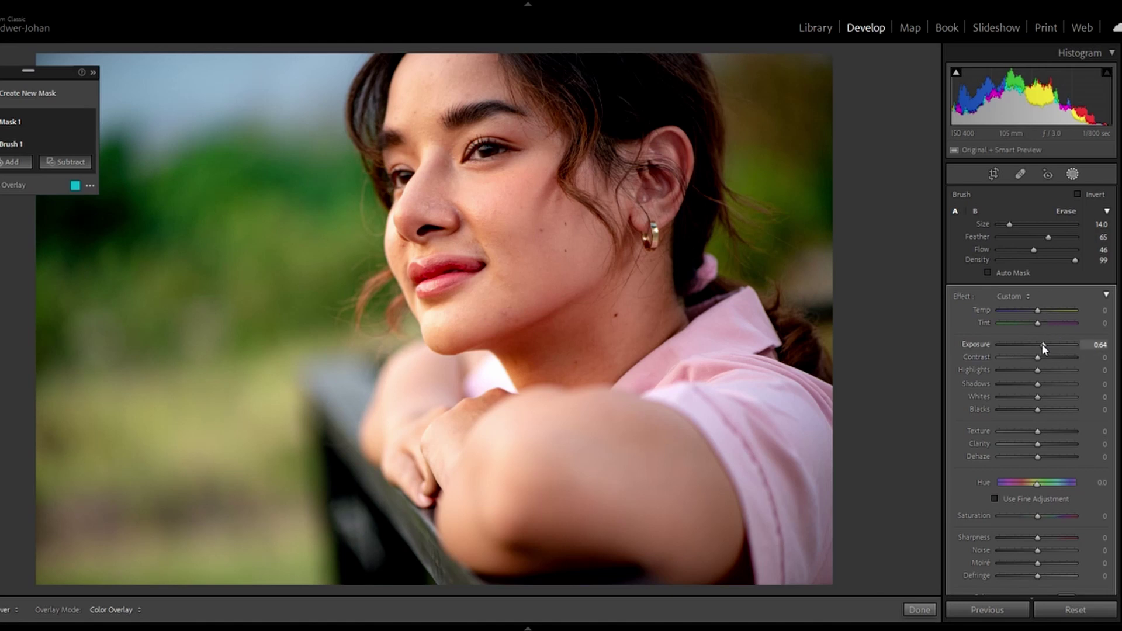
key("Down")
key("Down")
key("Down")
key("Down")
key("Down")
key("Down")
key("Down")
key("Down")
key("Down")
key("Down")
key("Down")
key("Up")
key("Up")
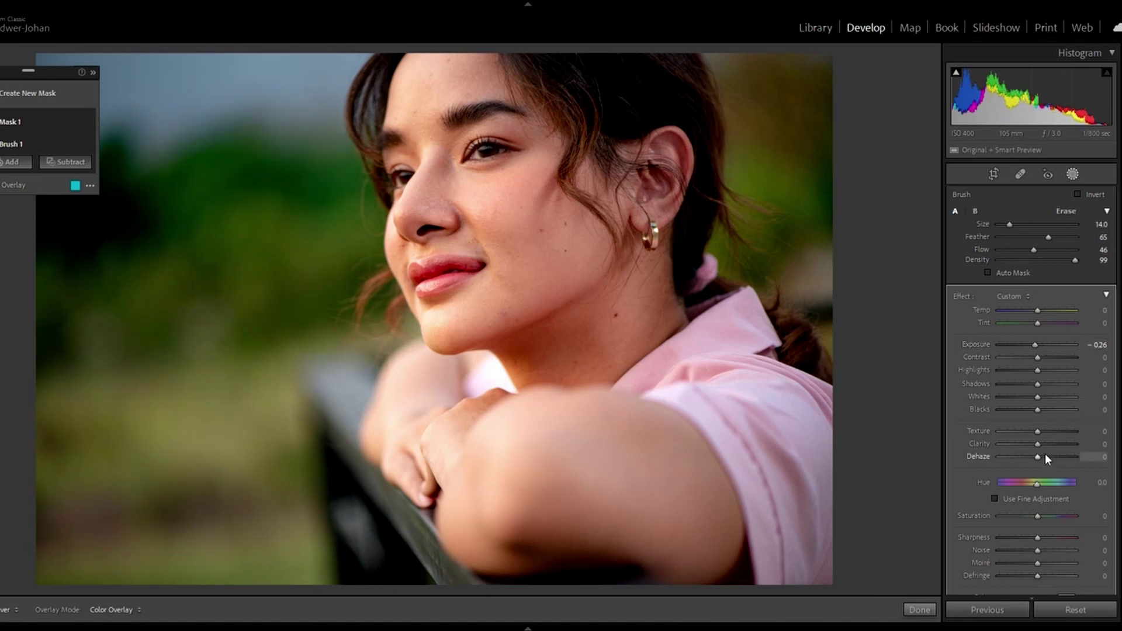
Soften the masked background with Texture −71 and Clarity −65, and reset its Dehaze after trying it.
key("Down")
key("Down")
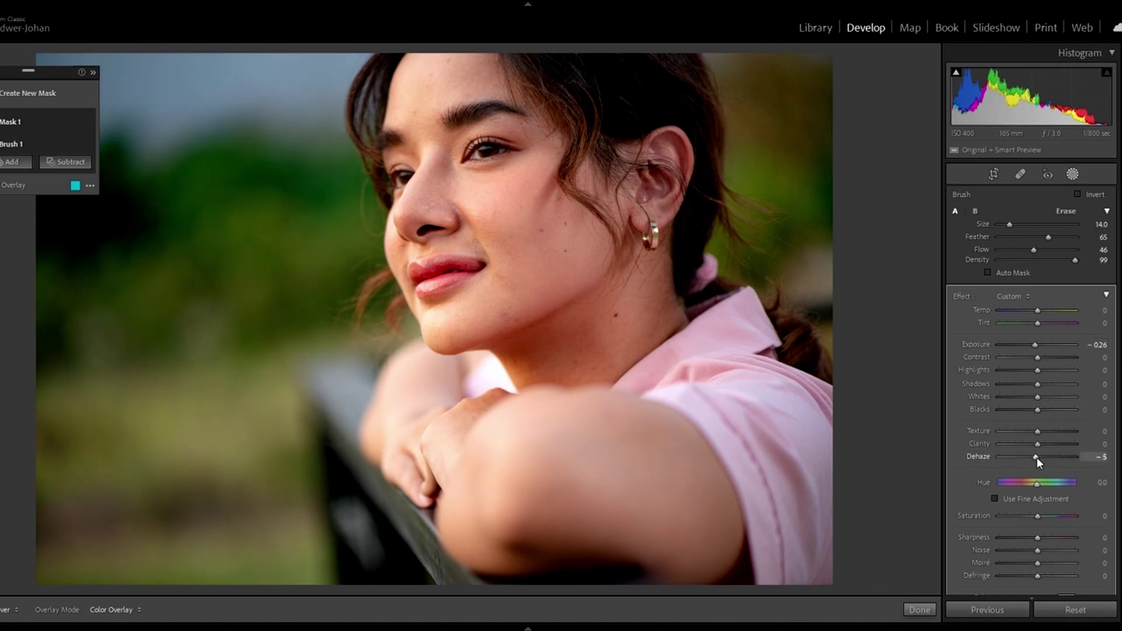
key("Up")
key("Up")
key("Up")
left_click_drag(1037, 456, 1012, 434)
double_click(1039, 457)
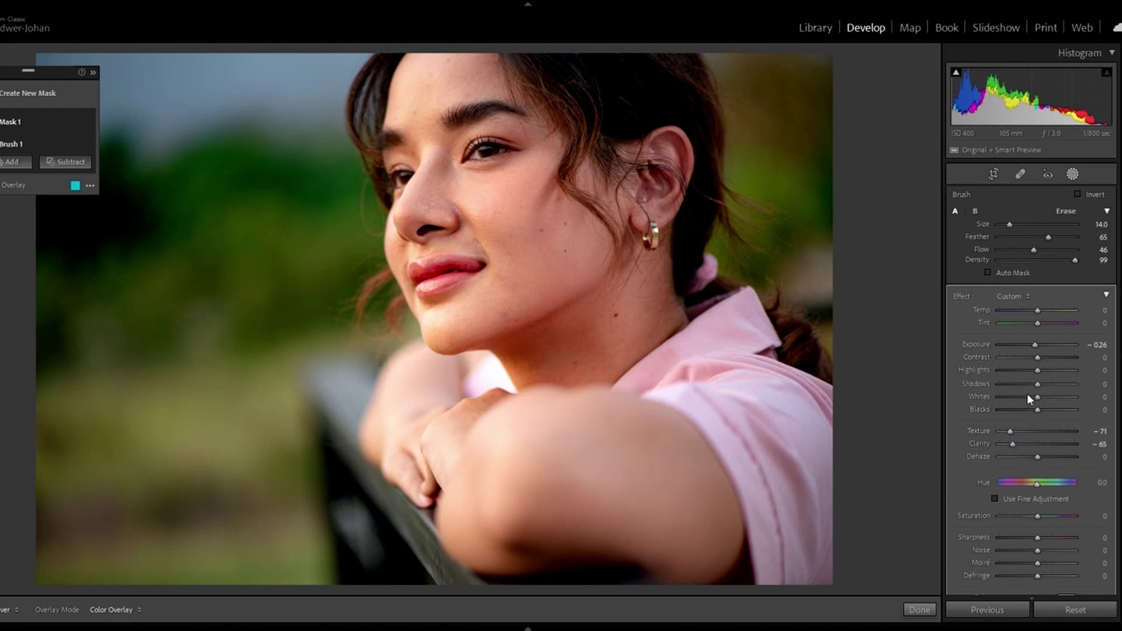
Extend the mask over the background behind the woman's head, with the mask's Exposure at 1.04 and Saturation at −14.
left_click_drag(1034, 344, 1046, 346)
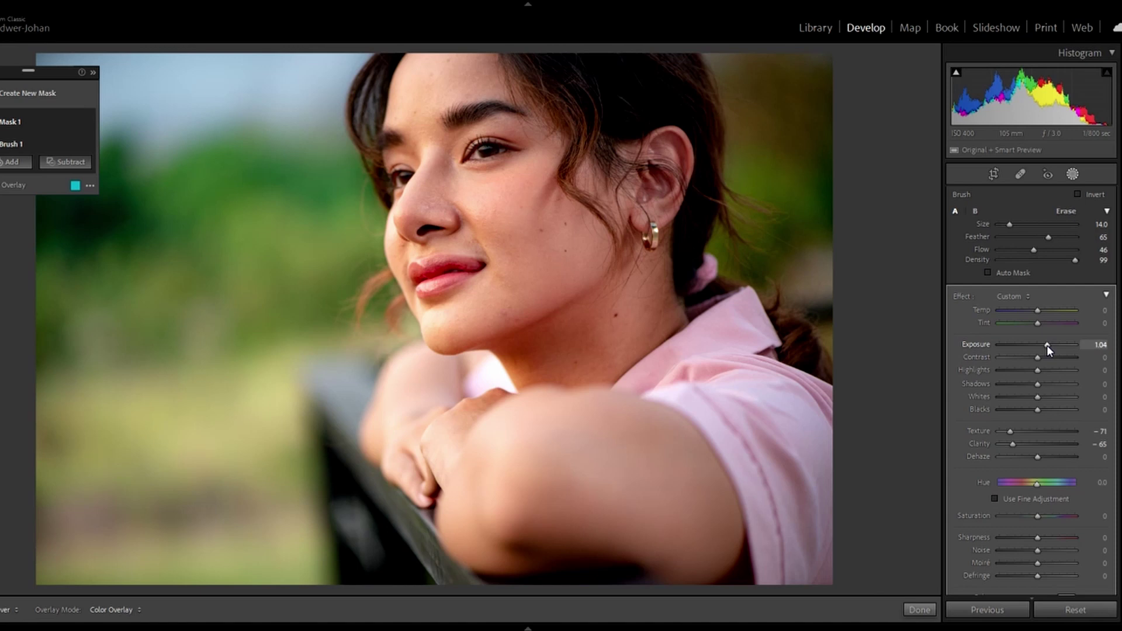
mouse_move(829, 130)
left_mouse_down()
mouse_move(805, 103)
mouse_move(813, 82)
mouse_move(796, 55)
mouse_move(783, 100)
mouse_move(758, 81)
mouse_move(826, 55)
mouse_move(779, 90)
mouse_move(781, 146)
mouse_move(770, 93)
mouse_move(791, 185)
mouse_move(834, 243)
mouse_move(823, 261)
mouse_move(835, 50)
mouse_move(809, 221)
mouse_move(786, 241)
mouse_move(737, 233)
mouse_move(822, 282)
mouse_move(822, 112)
mouse_move(836, 195)
mouse_move(741, 240)
mouse_move(814, 253)
mouse_move(847, 320)
mouse_move(841, 68)
mouse_move(859, 46)
left_mouse_up()
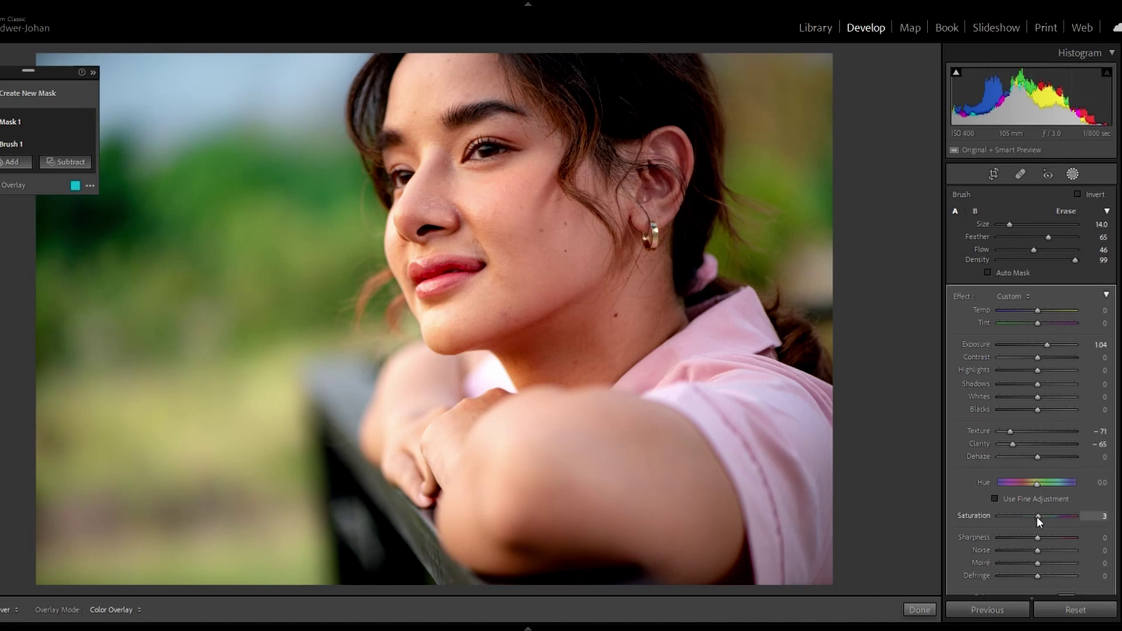
mouse_move(1036, 518)
left_mouse_down()
mouse_move(1013, 520)
mouse_move(1031, 520)
left_mouse_up()
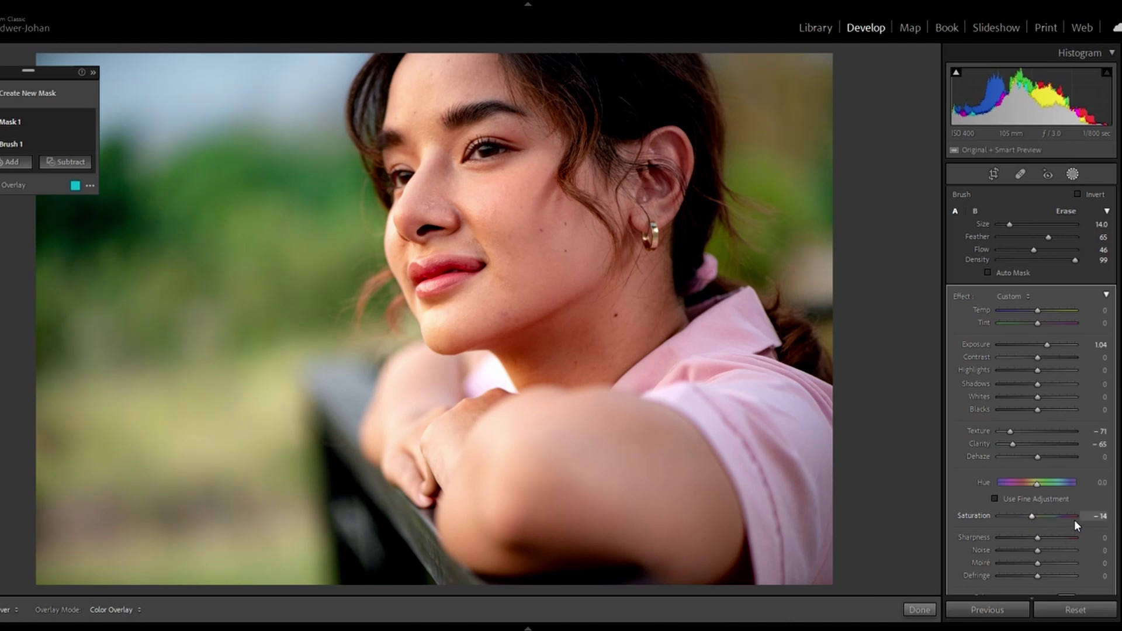
Drop the mask's Exposure to −4.00, paint missed background around the hair with a size 8, Feather 82 brush, and raise Exposure to just above zero.
left_click_drag(1044, 346, 956, 347)
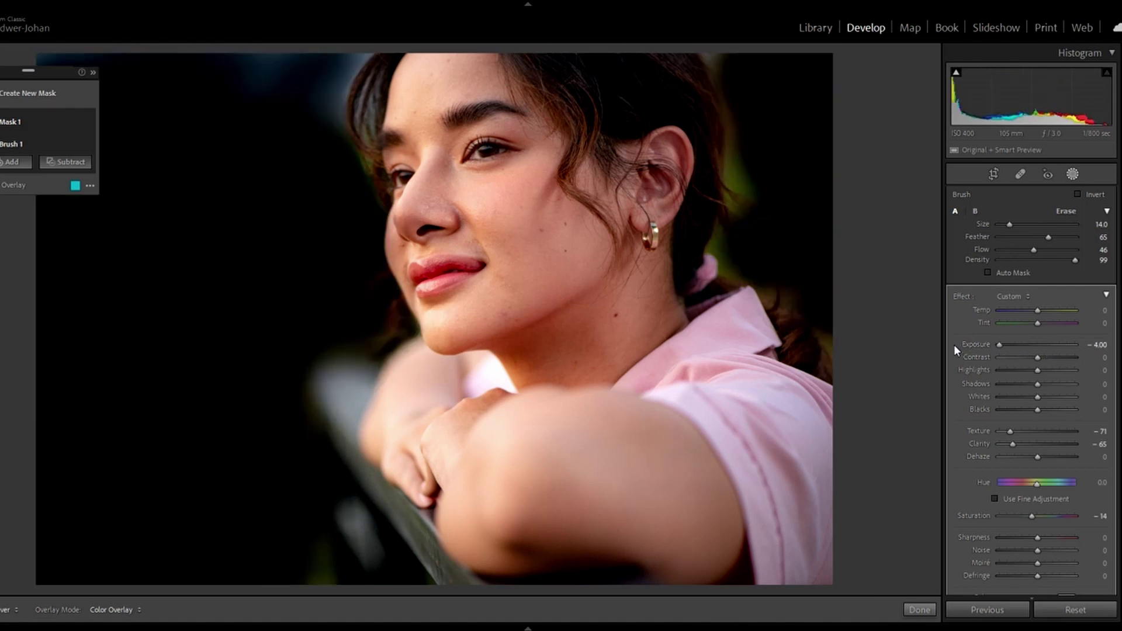
mouse_move(263, 64)
left_mouse_down()
mouse_move(243, 100)
mouse_move(104, 43)
left_mouse_up()
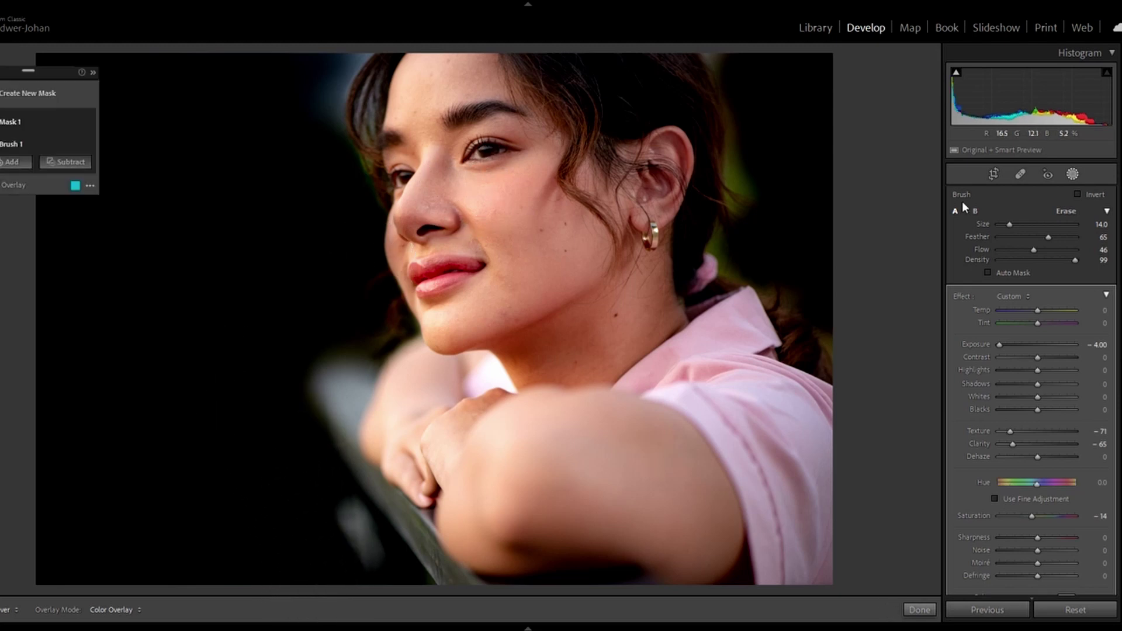
scroll(783, 178, "down", 5)
mouse_move(768, 188)
left_mouse_down()
mouse_move(744, 215)
mouse_move(744, 188)
left_mouse_up()
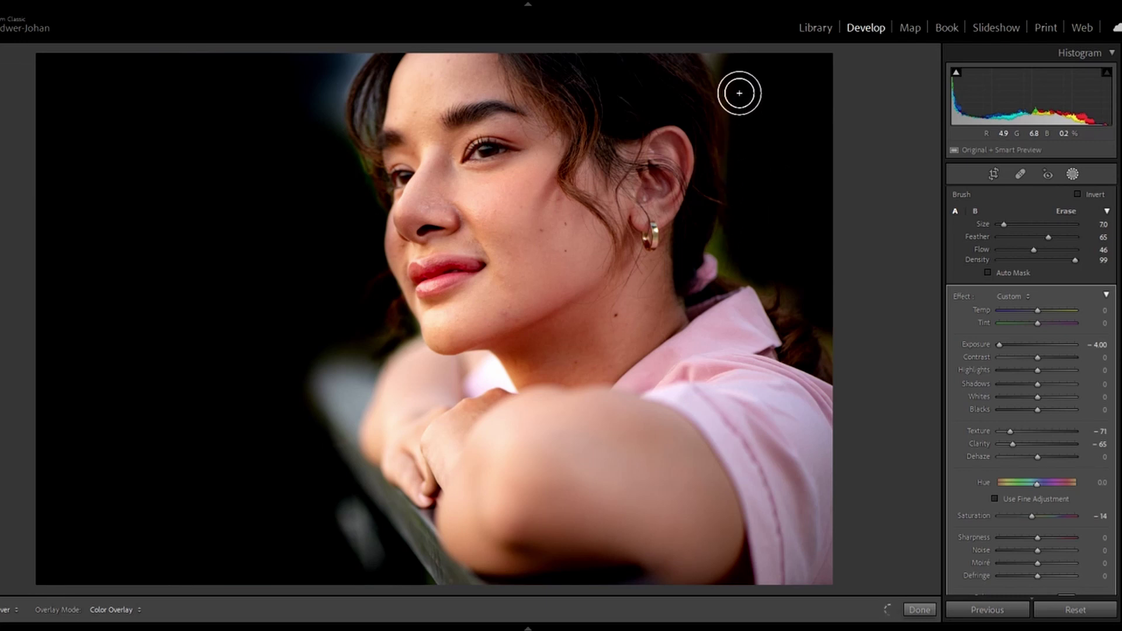
scroll(318, 105, "up", 1)
key("shift+bracketright")
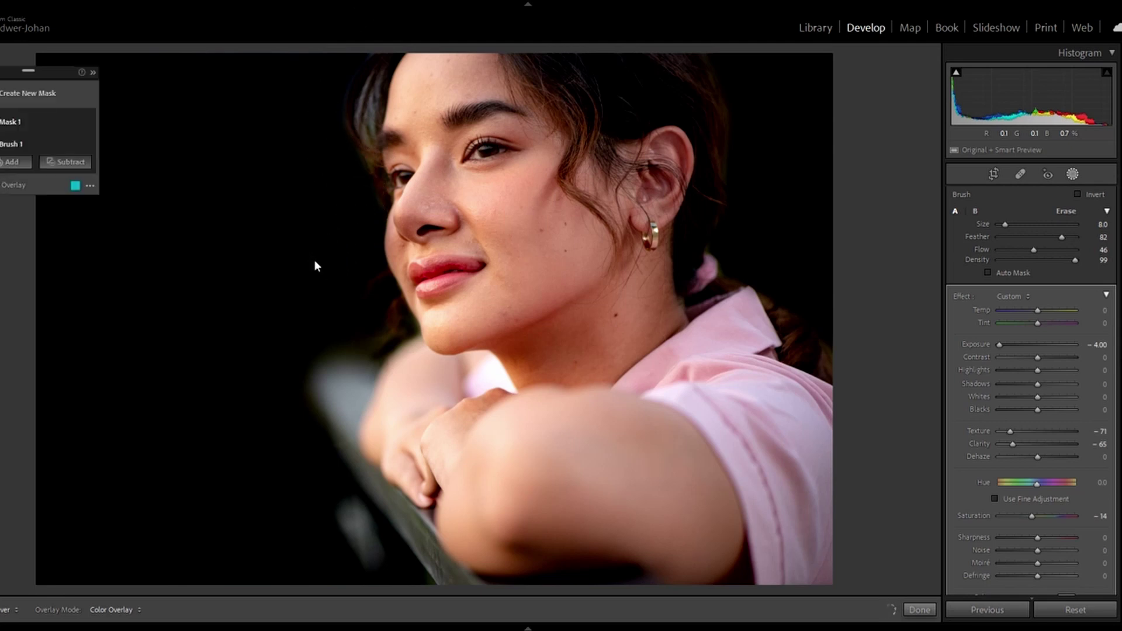
left_click_drag(999, 345, 1039, 348)
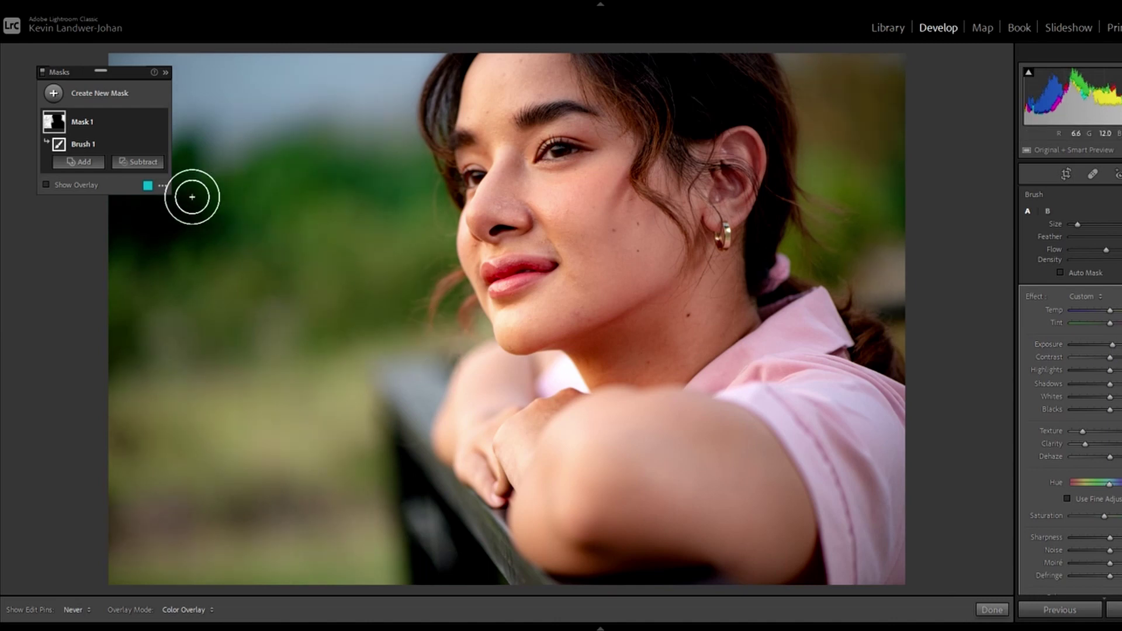
Create a second brush mask and paint it over the background behind the back of the woman's head.
left_click(58, 95)
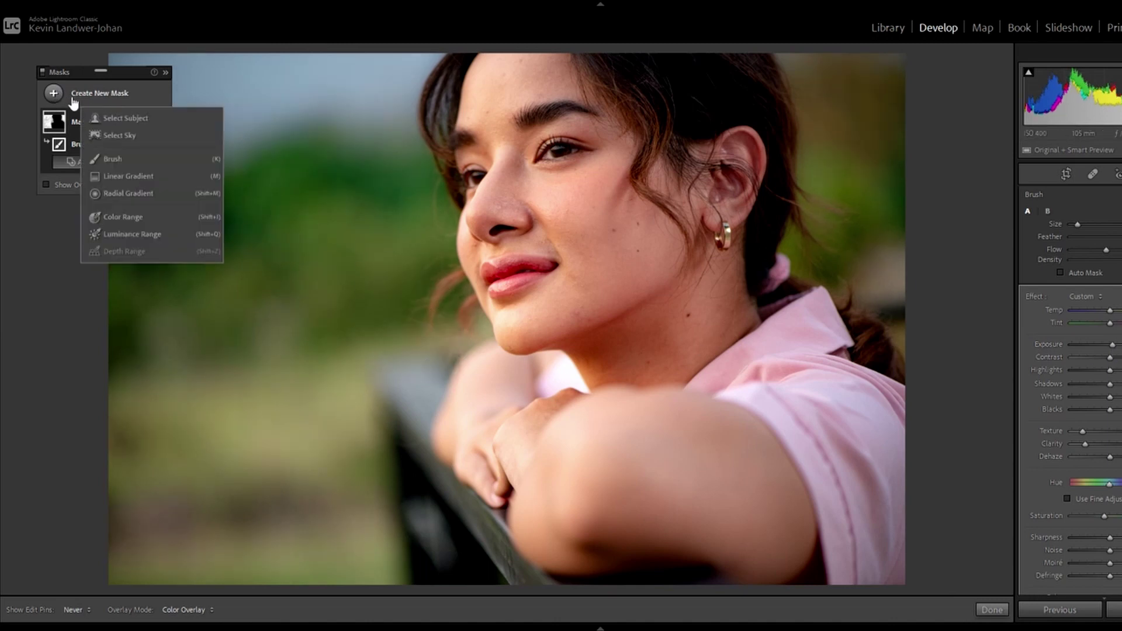
left_click(115, 157)
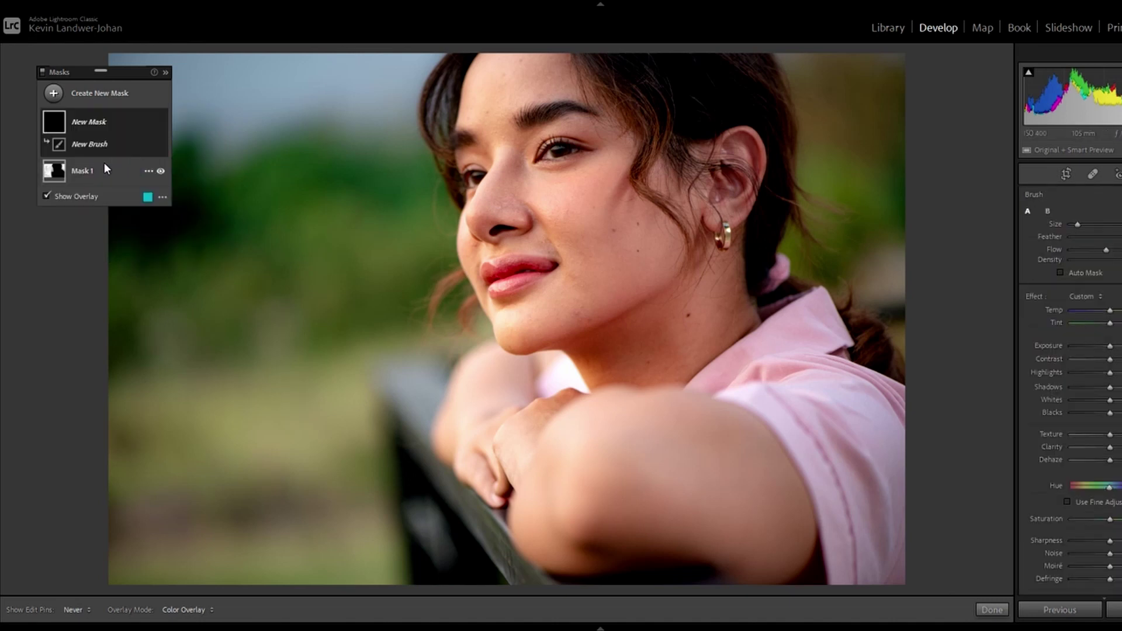
key("shift+w")
mouse_move(903, 168)
left_mouse_down()
mouse_move(897, 132)
mouse_move(858, 85)
mouse_move(882, 40)
mouse_move(898, 122)
mouse_move(873, 263)
mouse_move(914, 305)
mouse_move(859, 231)
mouse_move(859, 130)
mouse_move(816, 44)
mouse_move(861, 190)
mouse_move(909, 268)
mouse_move(906, 90)
mouse_move(850, 43)
mouse_move(905, 262)
mouse_move(847, 292)
mouse_move(858, 316)
left_mouse_up()
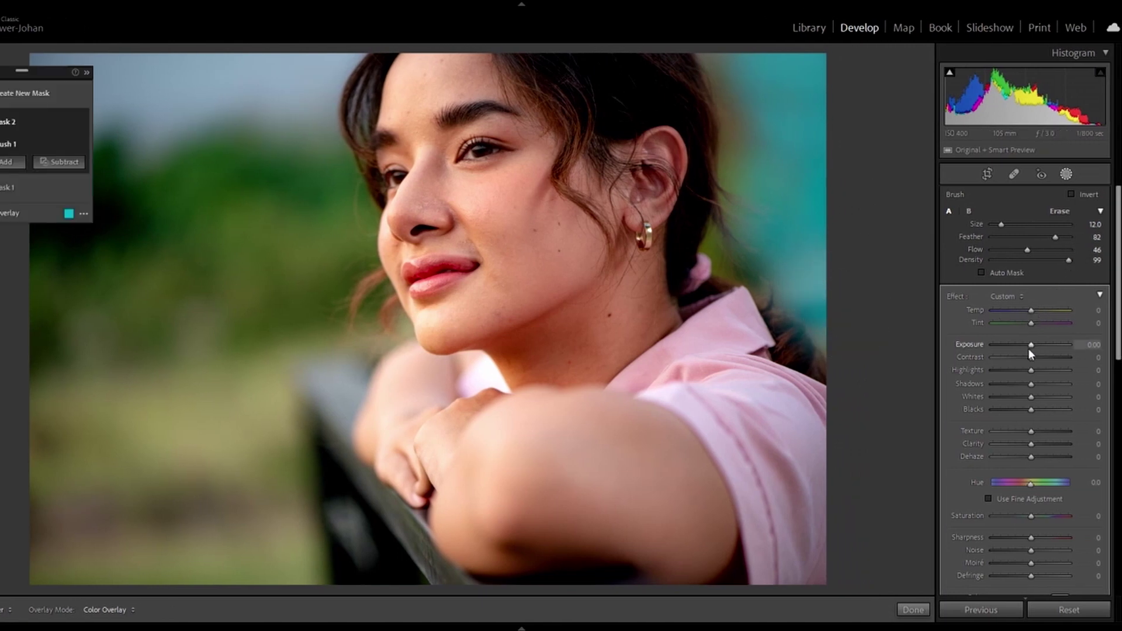
Set the second mask's Exposure to 0.71 and Saturation to −9, and readjust the Saturation of the first background mask.
left_click_drag(1032, 344, 1037, 347)
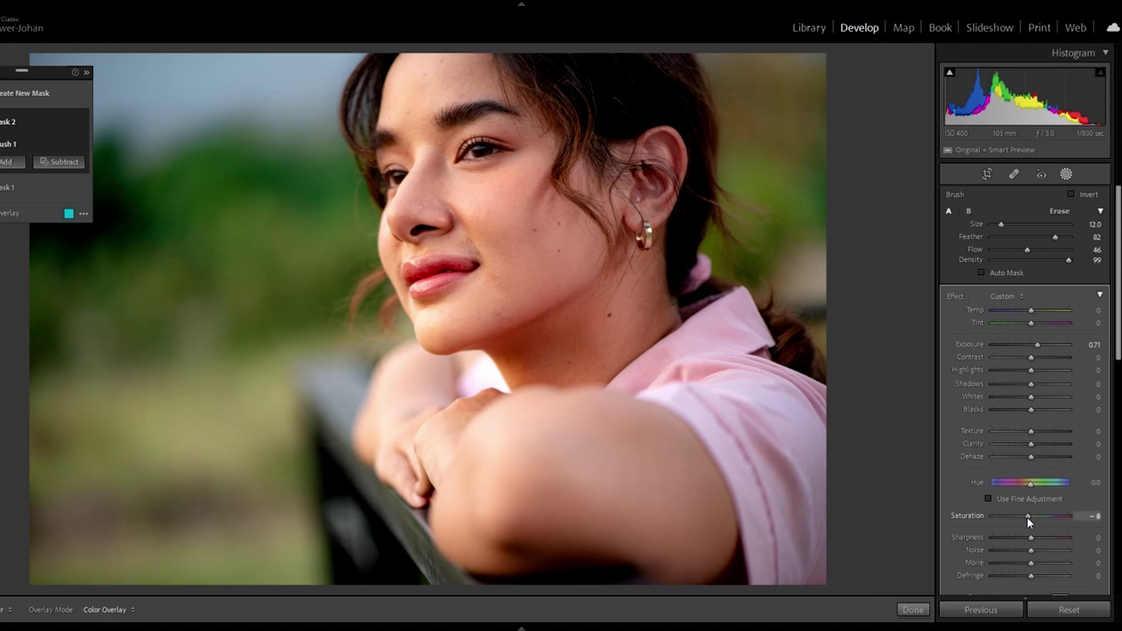
left_click_drag(1027, 517, 1026, 518)
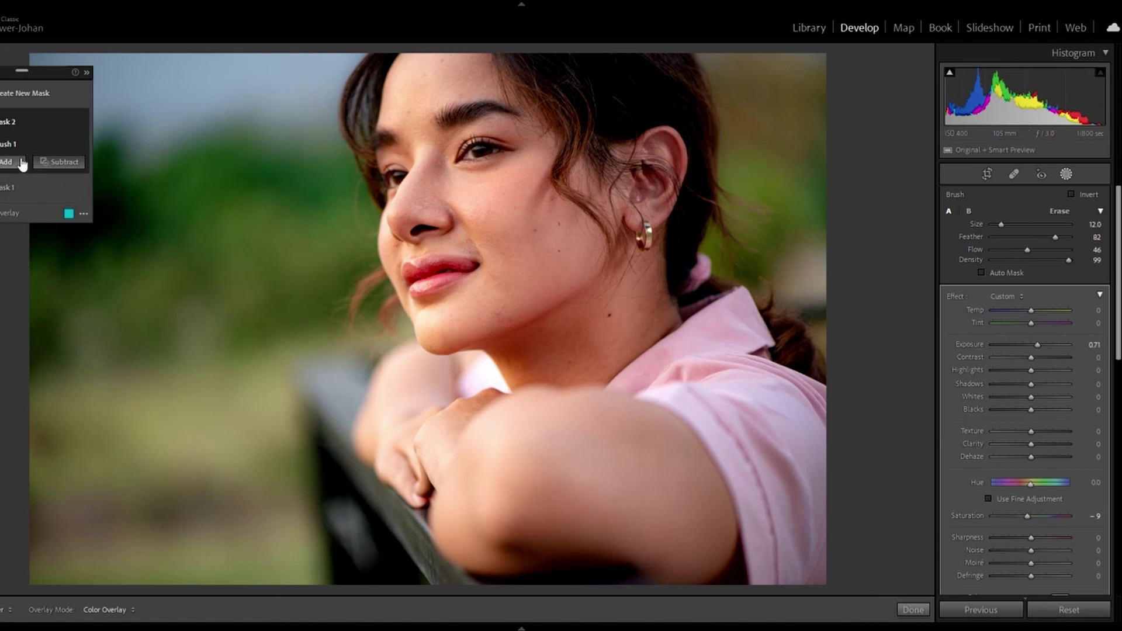
left_click(18, 187)
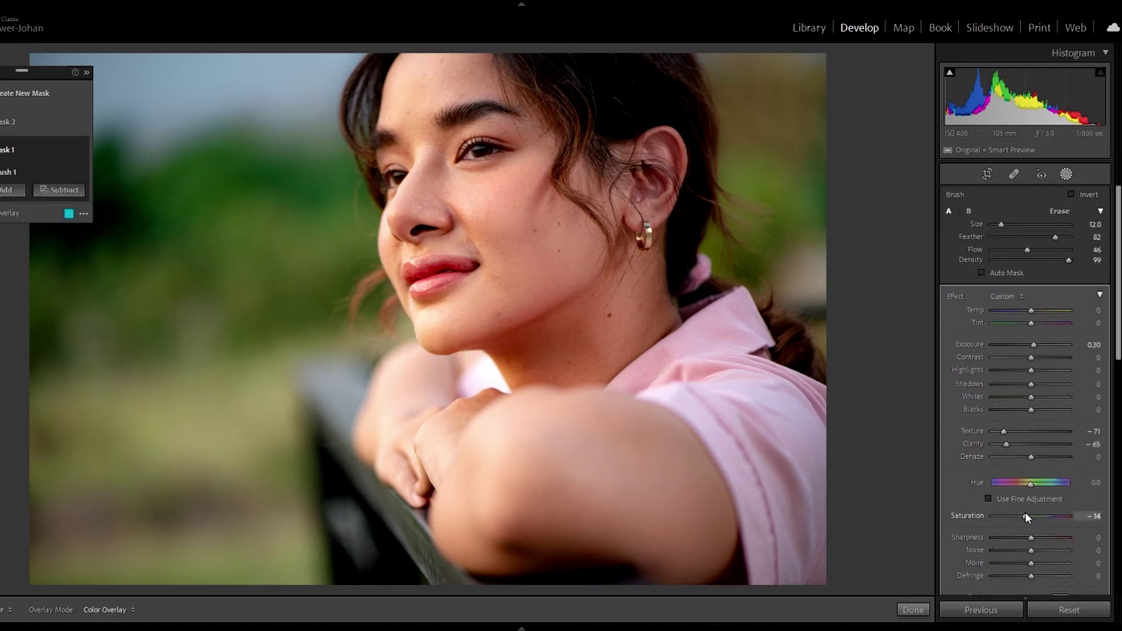
left_click_drag(1025, 514, 1023, 520)
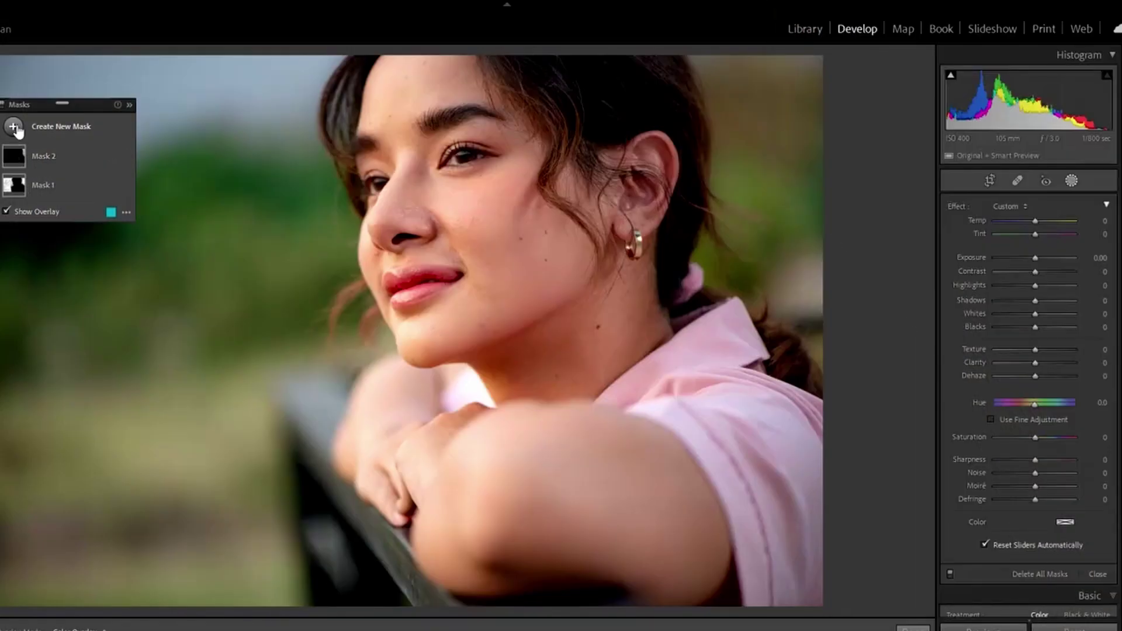
Create a Select Subject mask of the woman, invert it to cover the background, and check its coverage with the mask overlay.
left_click(14, 127)
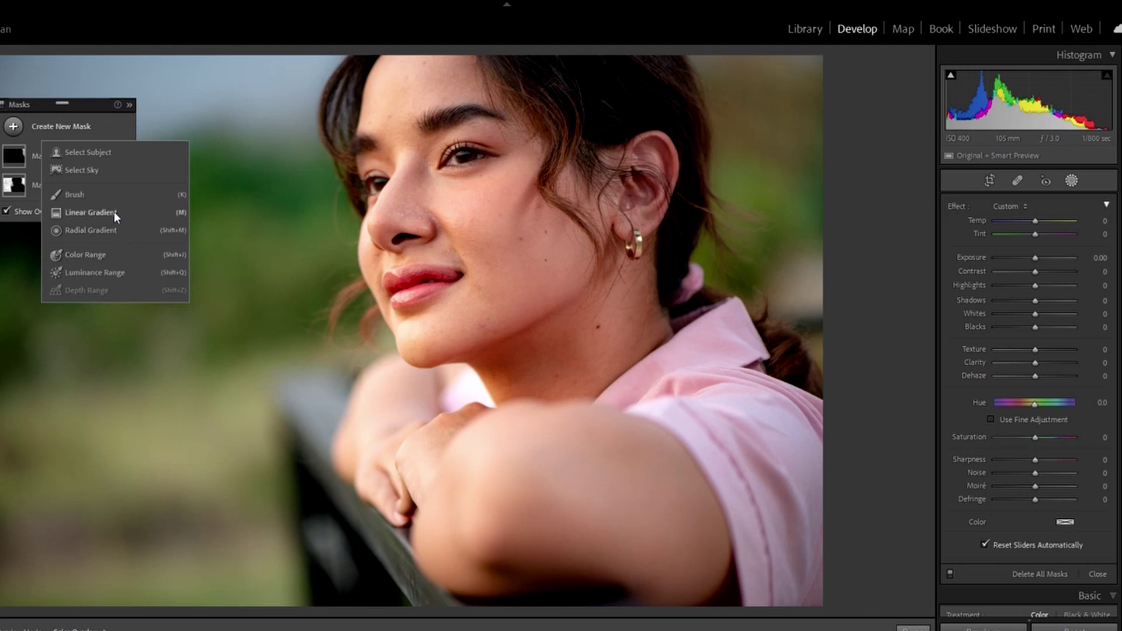
left_click(105, 154)
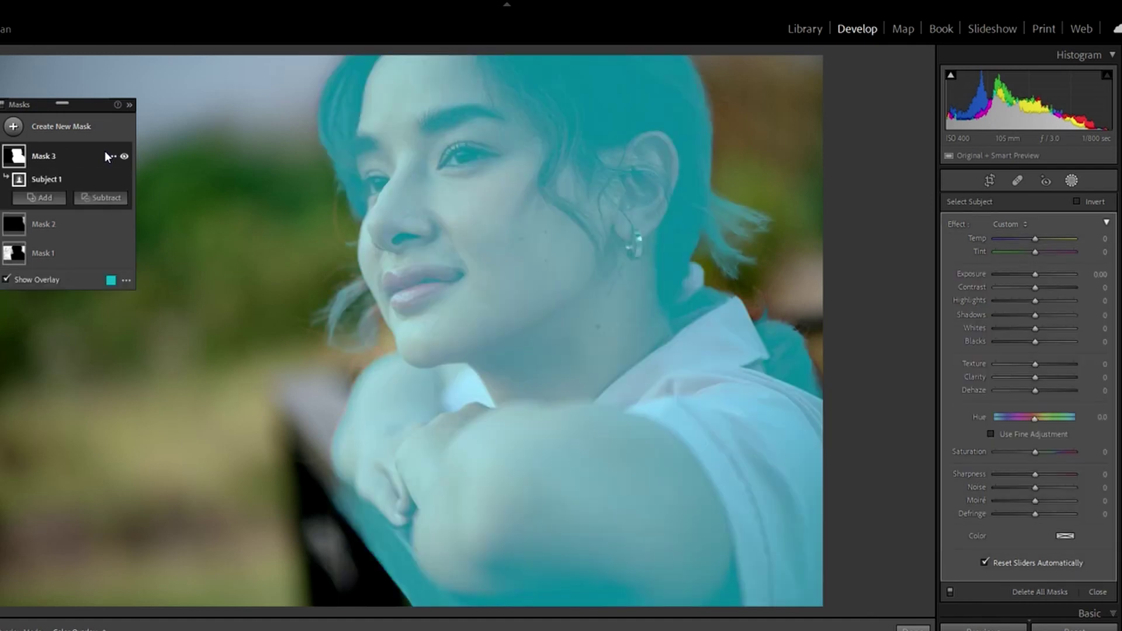
left_click(7, 280)
left_click(7, 279)
mouse_move(96, 181)
left_click(107, 180)
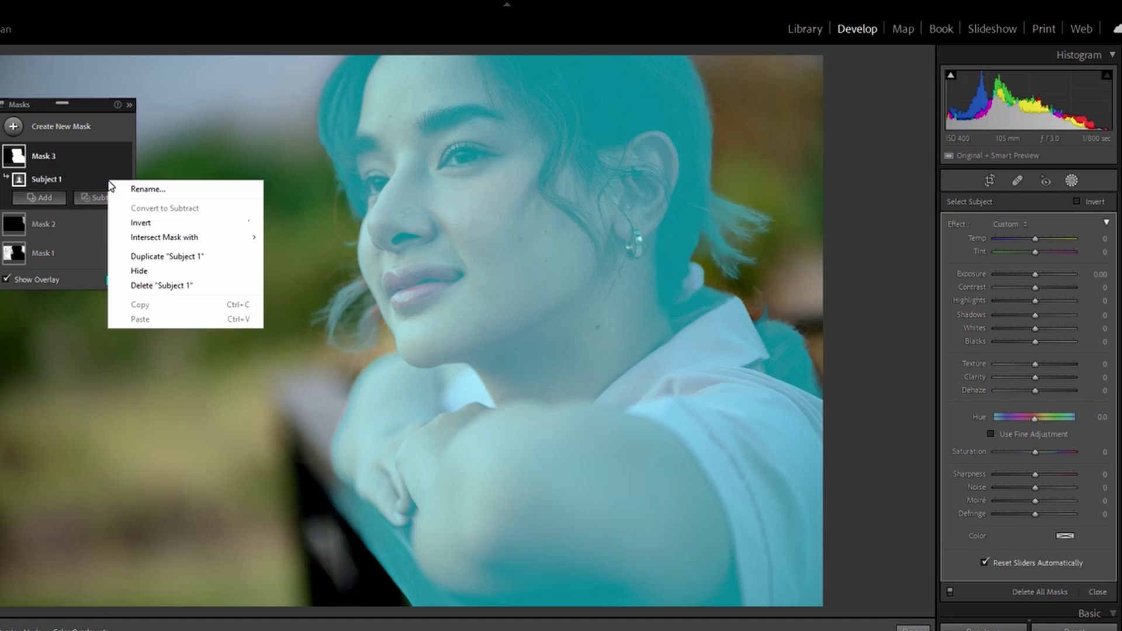
left_click(138, 229)
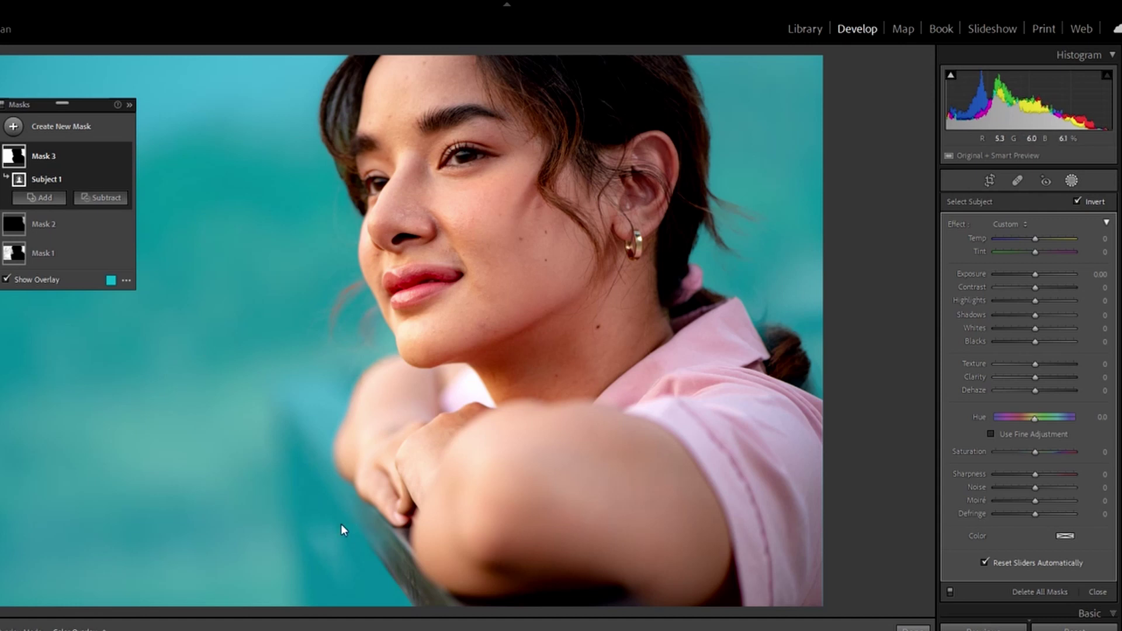
left_click(6, 279)
left_click(6, 280)
left_click(7, 279)
left_click(6, 279)
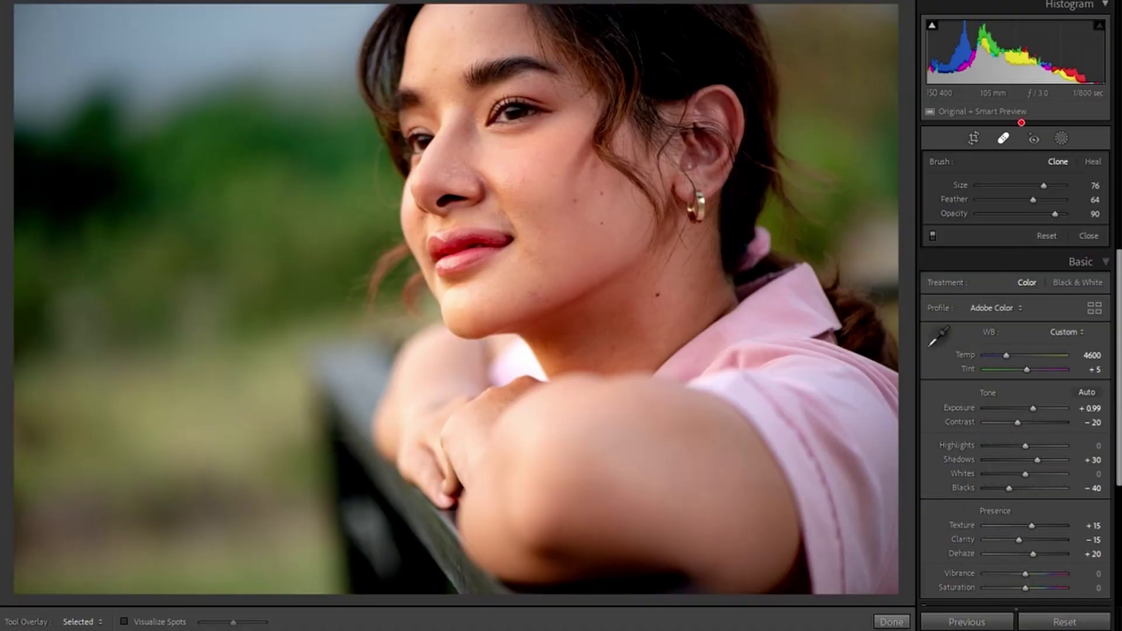
mouse_move(1020, 123)
left_mouse_down()
mouse_move(996, 120)
mouse_move(977, 134)
mouse_move(979, 154)
mouse_move(1002, 160)
mouse_move(1020, 123)
left_mouse_up()
mouse_move(714, 209)
left_mouse_down()
mouse_move(973, 156)
mouse_move(955, 152)
mouse_move(975, 162)
mouse_move(921, 198)
left_mouse_up()
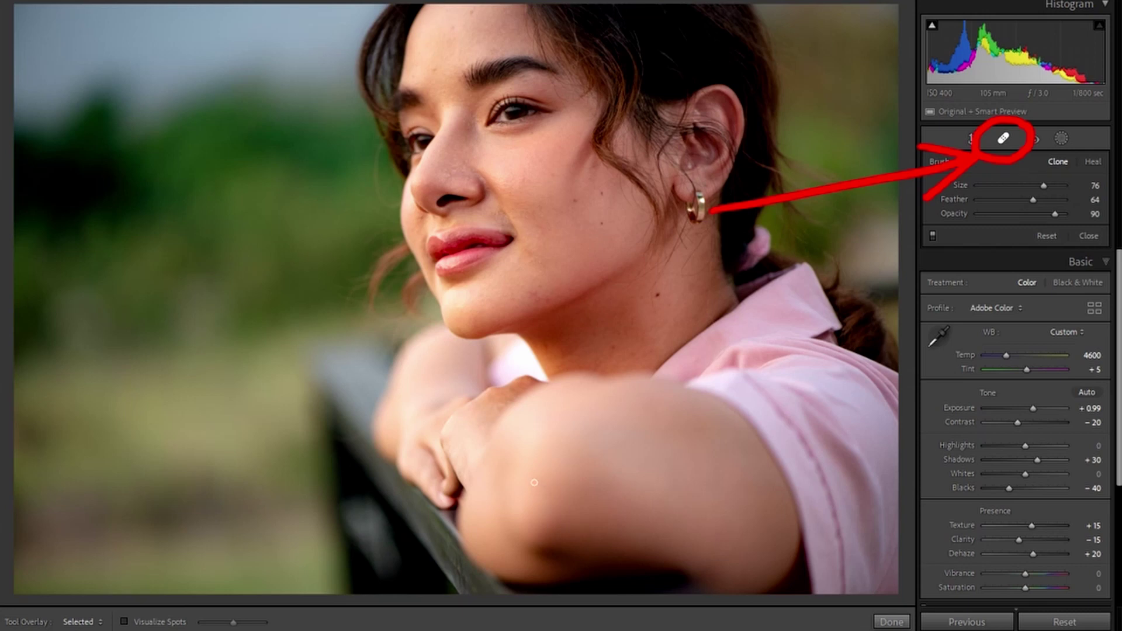